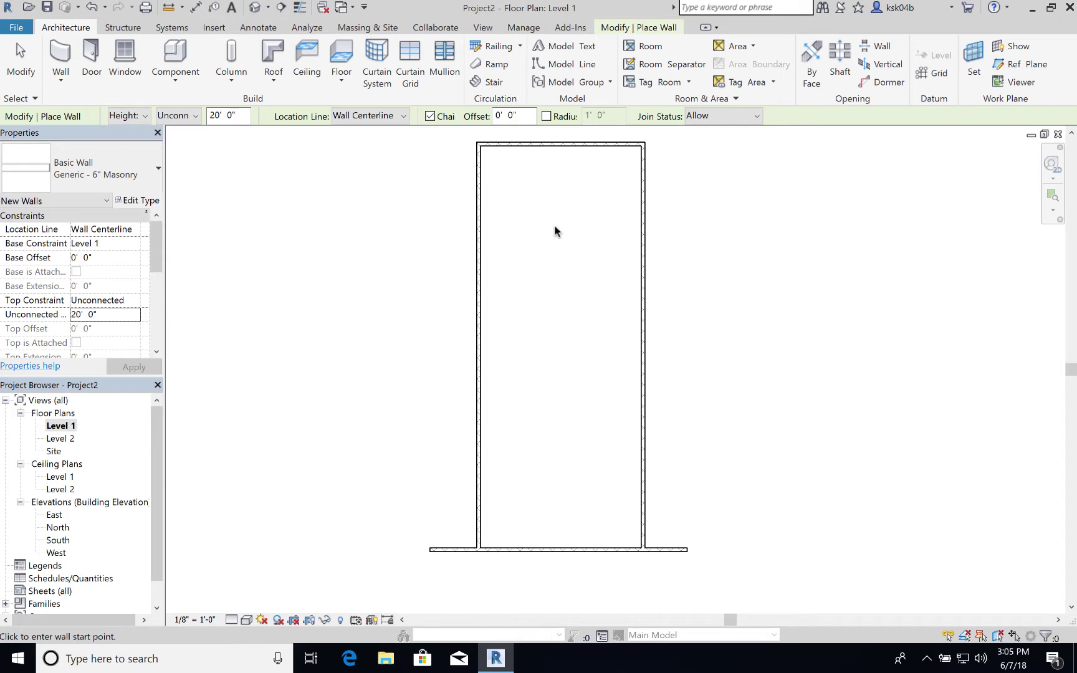
Step: Pan and zoom the floor plan to bring the walls into view
{"action": "middle_click_drag", "start_coordinate": [556, 238], "coordinate": [551, 265]}
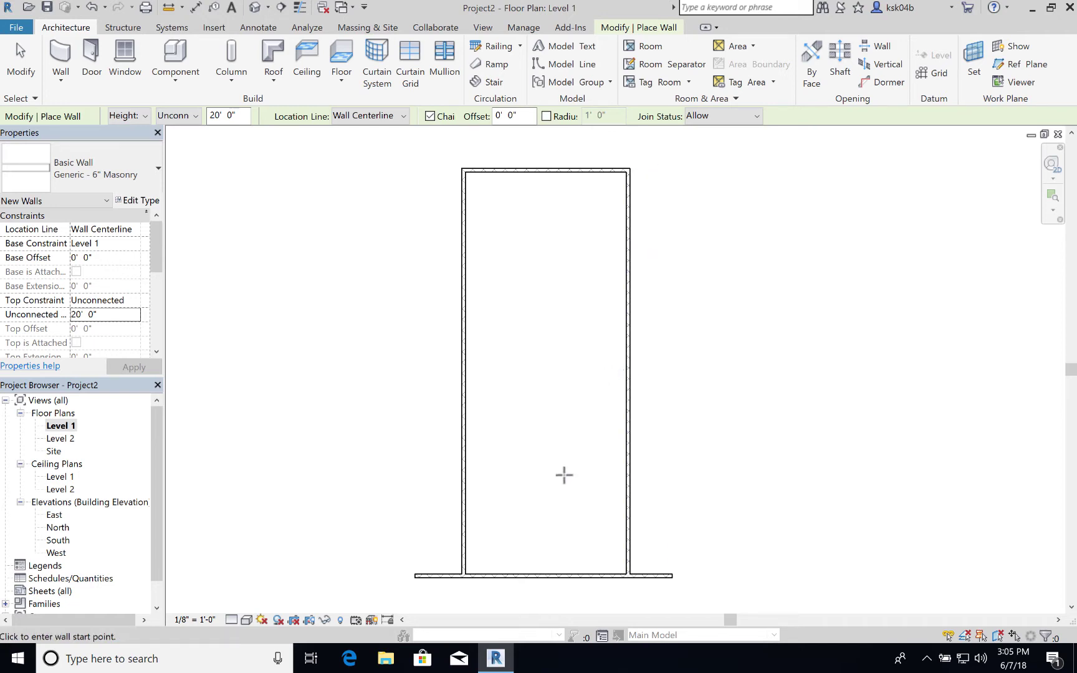
{"action": "middle_click_drag", "start_coordinate": [565, 475], "coordinate": [554, 389]}
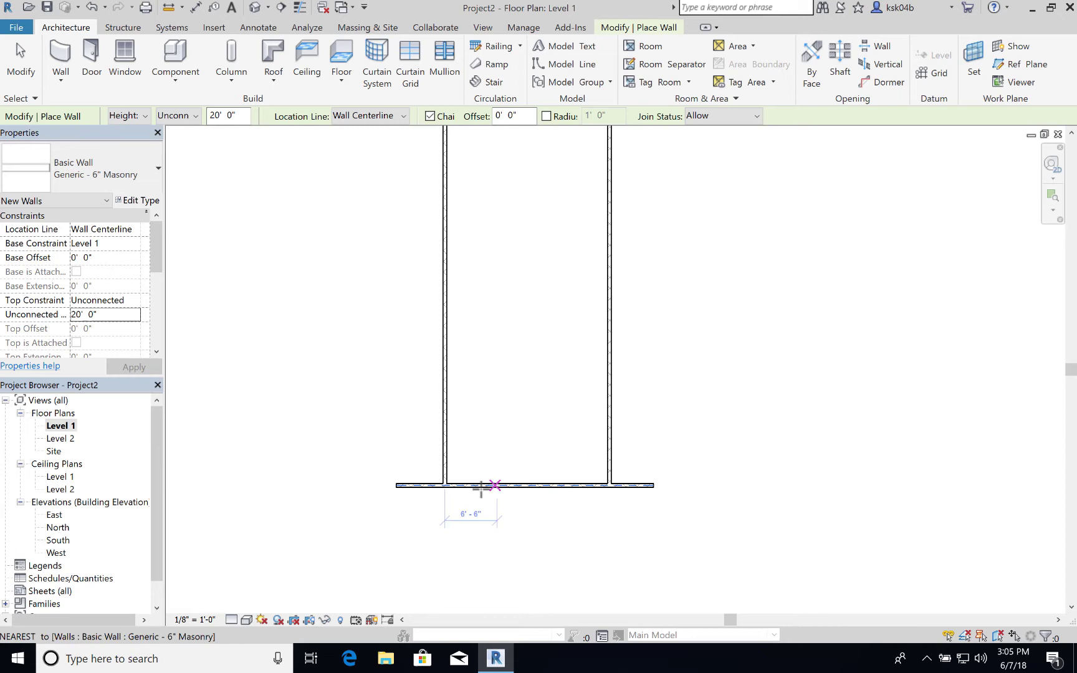
{"action": "scroll", "coordinate": [533, 436], "scroll_direction": "up", "scroll_amount": 1}
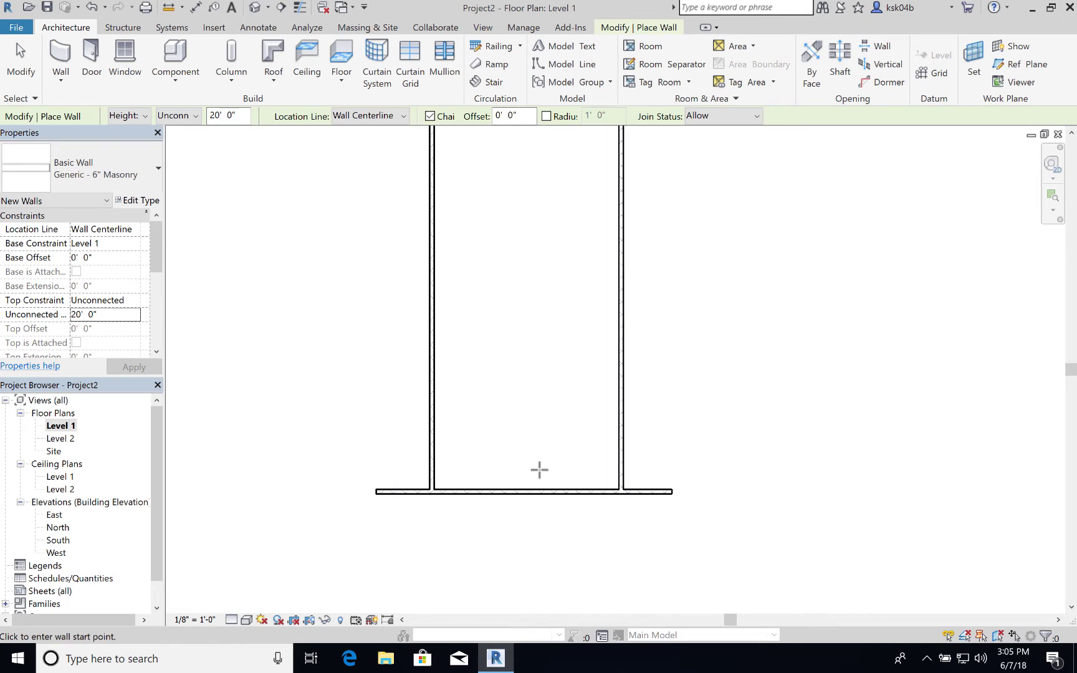
{"action": "middle_click_drag", "start_coordinate": [534, 478], "coordinate": [529, 447]}
{"action": "scroll", "coordinate": [522, 444], "scroll_direction": "up", "scroll_amount": 3}
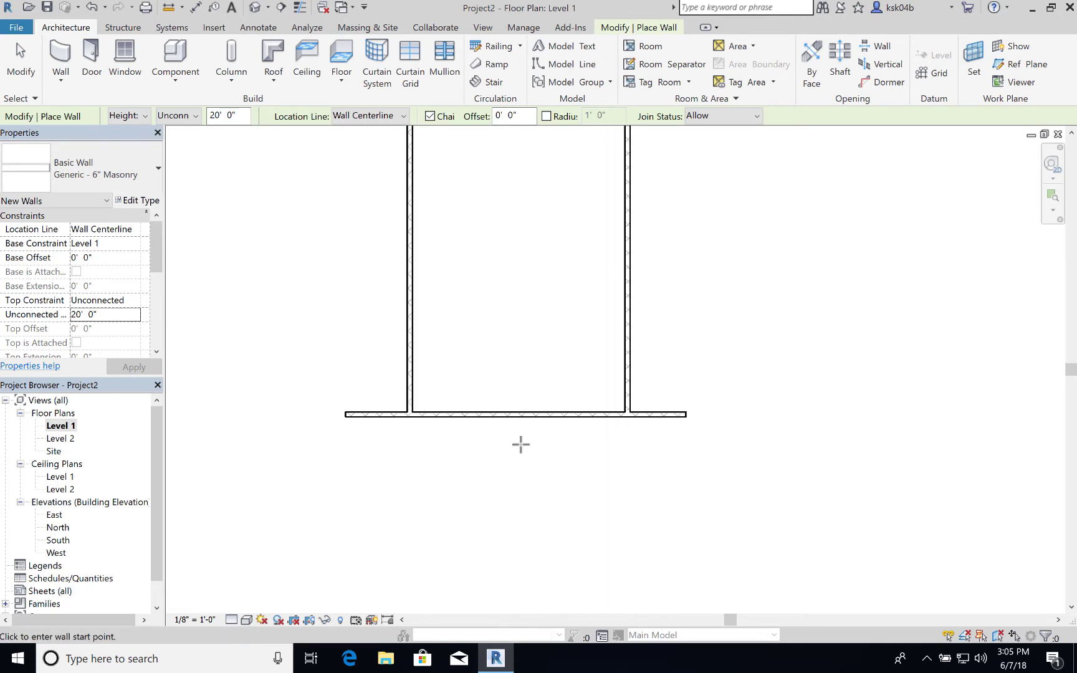
{"action": "scroll", "coordinate": [522, 445], "scroll_direction": "up", "scroll_amount": 1}
{"action": "middle_click_drag", "start_coordinate": [503, 409], "coordinate": [527, 402]}
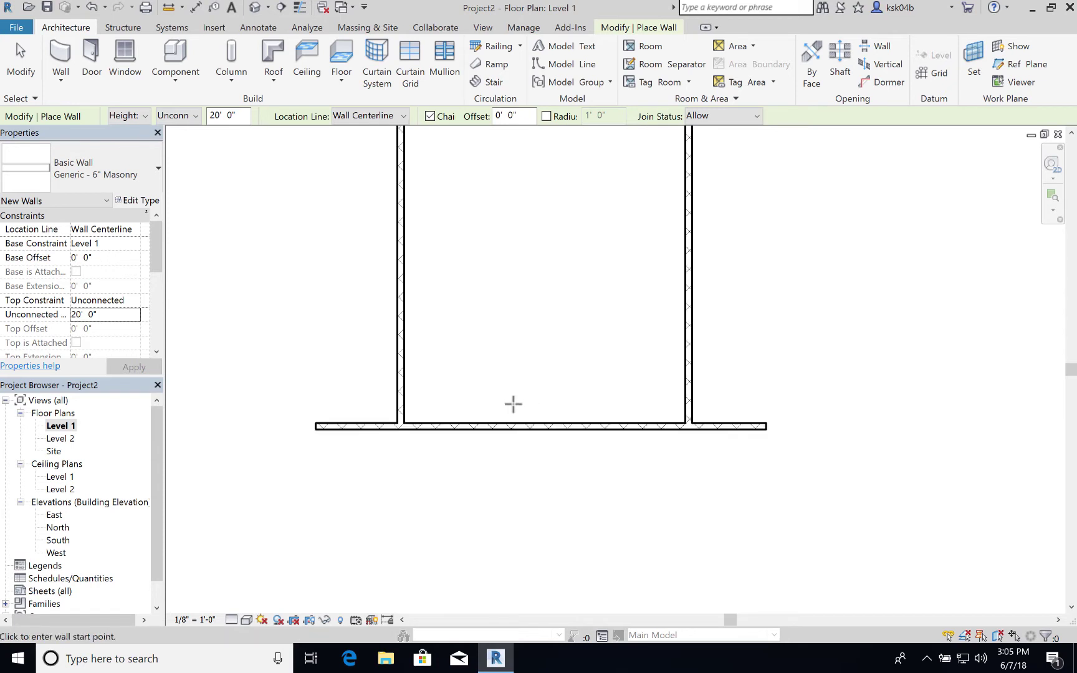
{"action": "scroll", "coordinate": [513, 404], "scroll_direction": "up", "scroll_amount": 2}
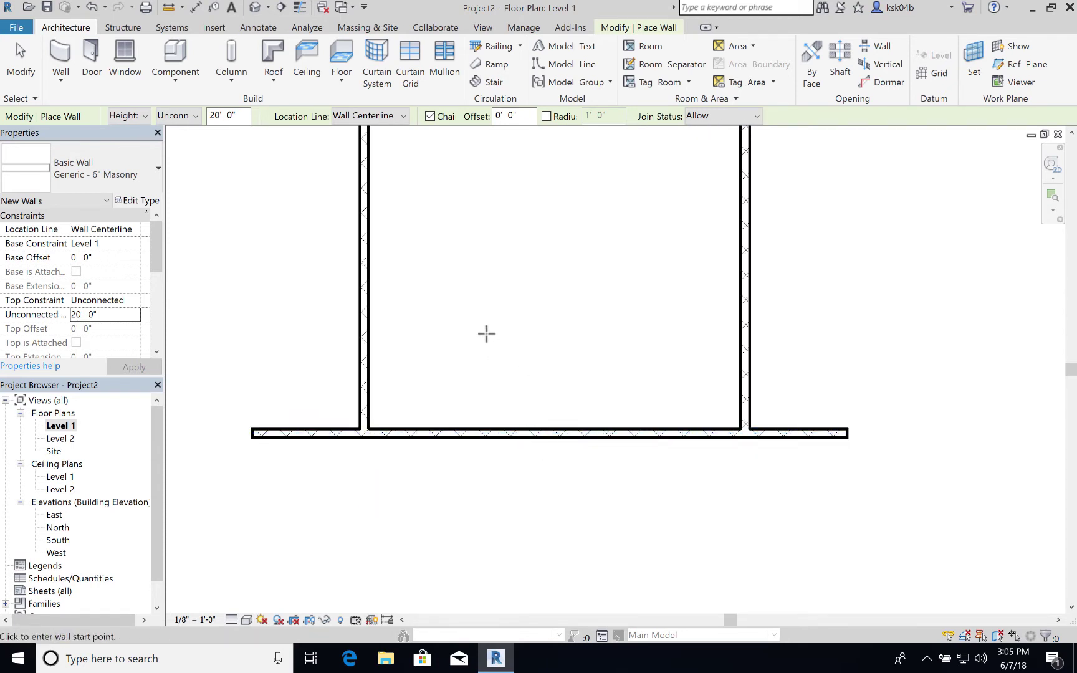
Step: Restart the wall tool with type Curtain Wall 1 and an Unconnected height
{"action": "left_click", "coordinate": [60, 60]}
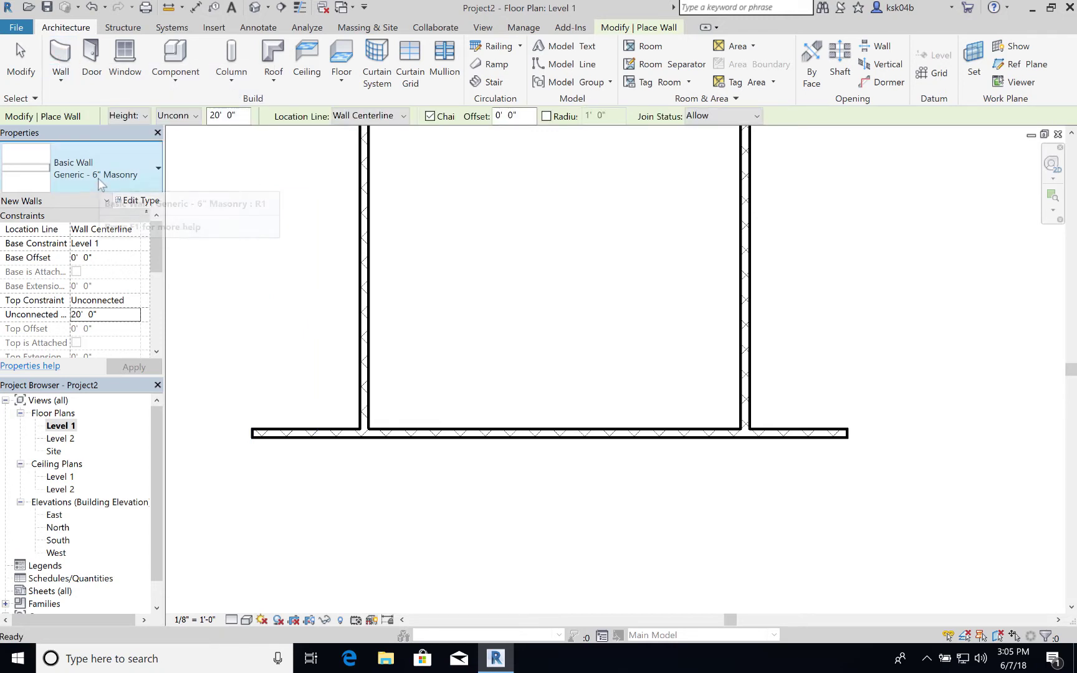
{"action": "left_click", "coordinate": [133, 171]}
{"action": "scroll", "coordinate": [83, 427], "scroll_direction": "down", "scroll_amount": 4}
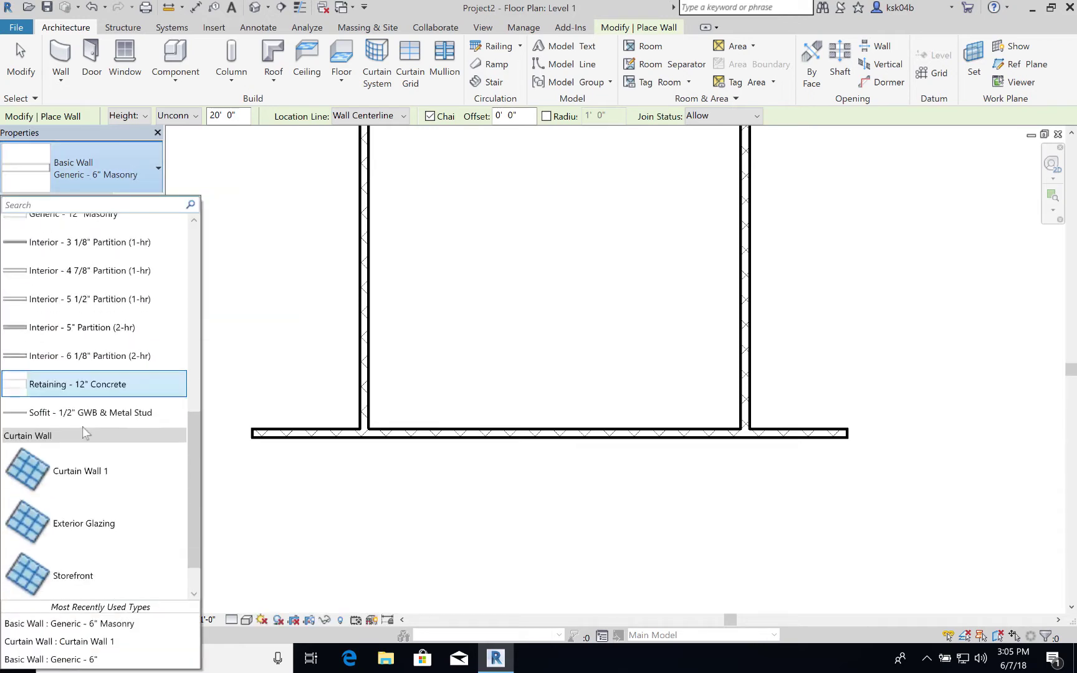
{"action": "left_click", "coordinate": [92, 438]}
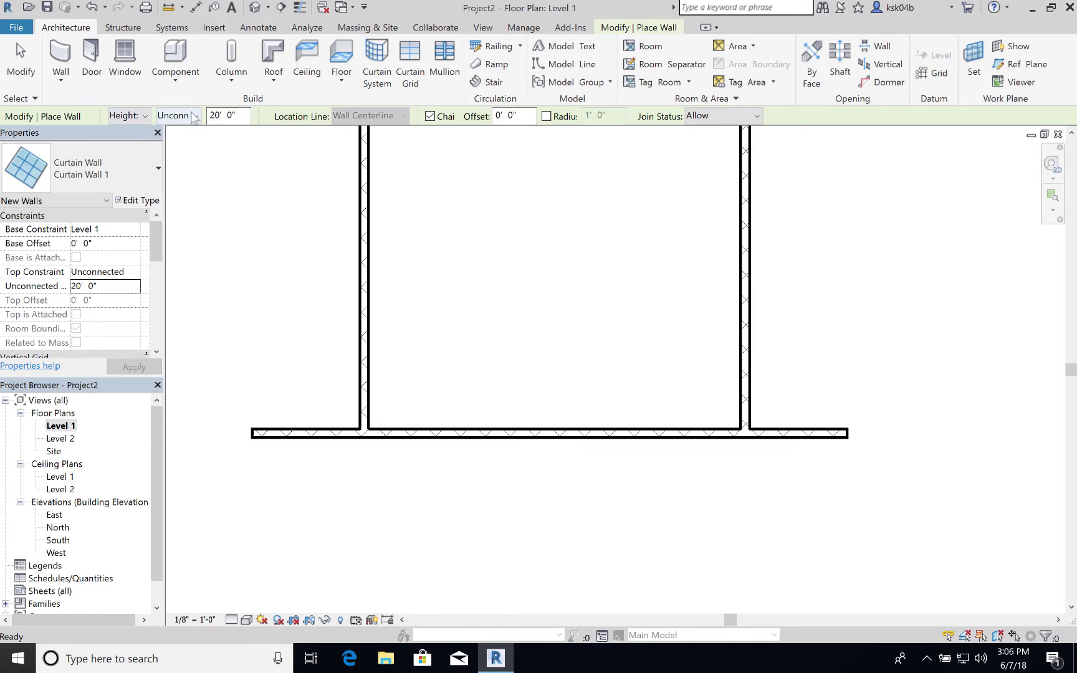
{"action": "left_click", "coordinate": [196, 116]}
{"action": "left_click", "coordinate": [195, 116]}
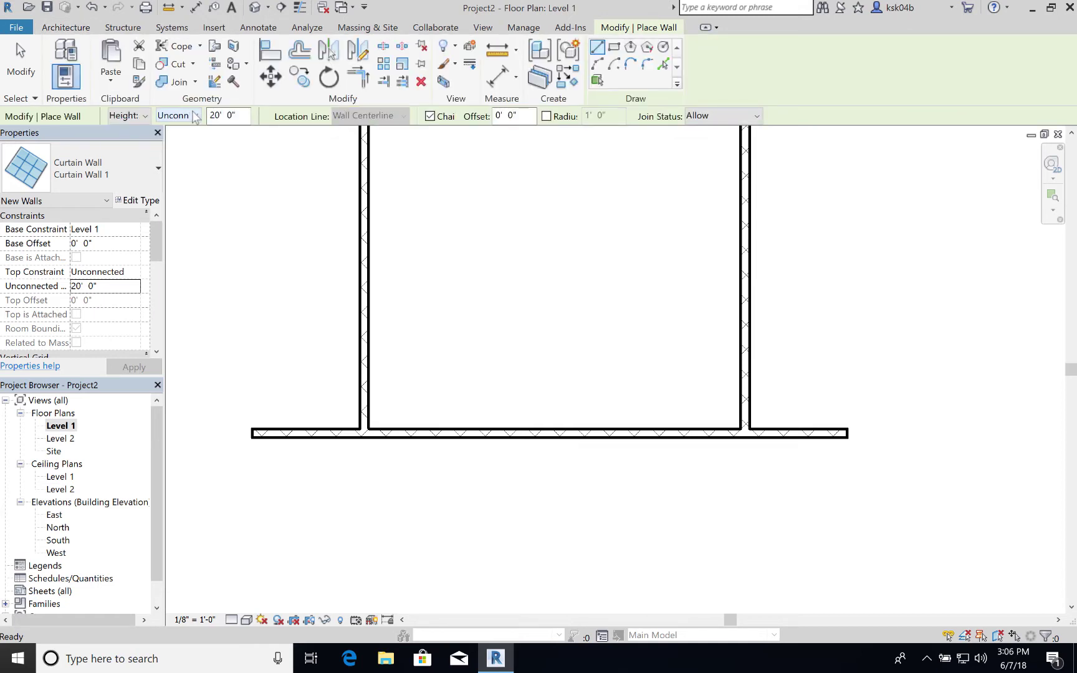
{"action": "left_click", "coordinate": [216, 115]}
Step: Set the height to 10' and draw an 18'-6" curtain wall along the bottom masonry wall
{"action": "key", "text": "BackSpace"}
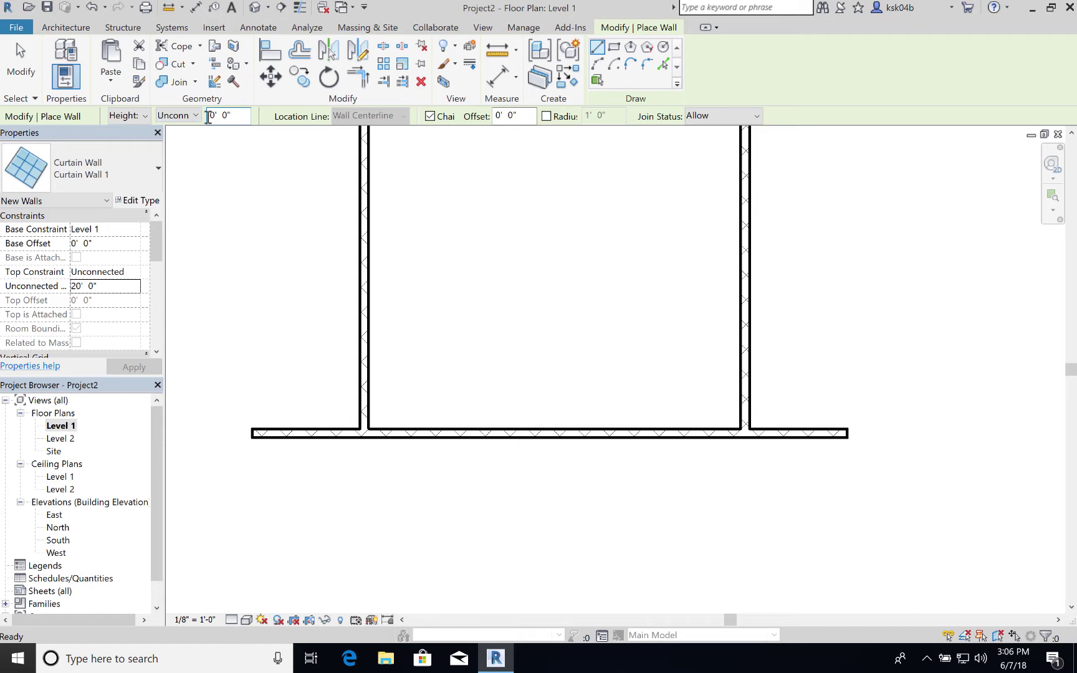
{"action": "type", "text": "1"}
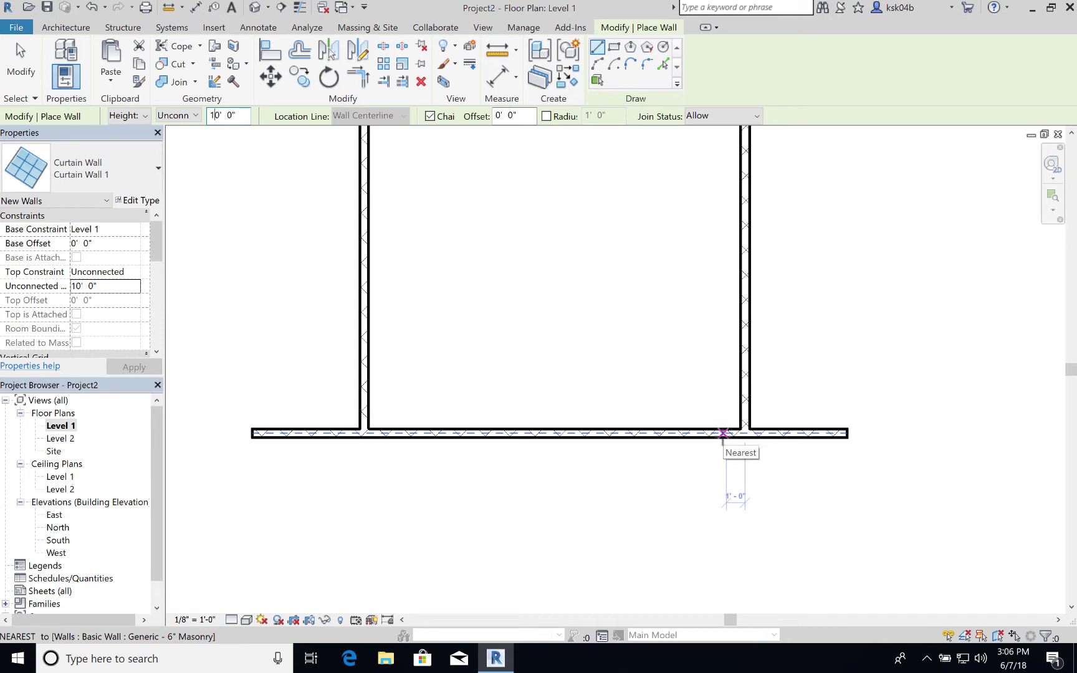
{"action": "left_click", "coordinate": [724, 433]}
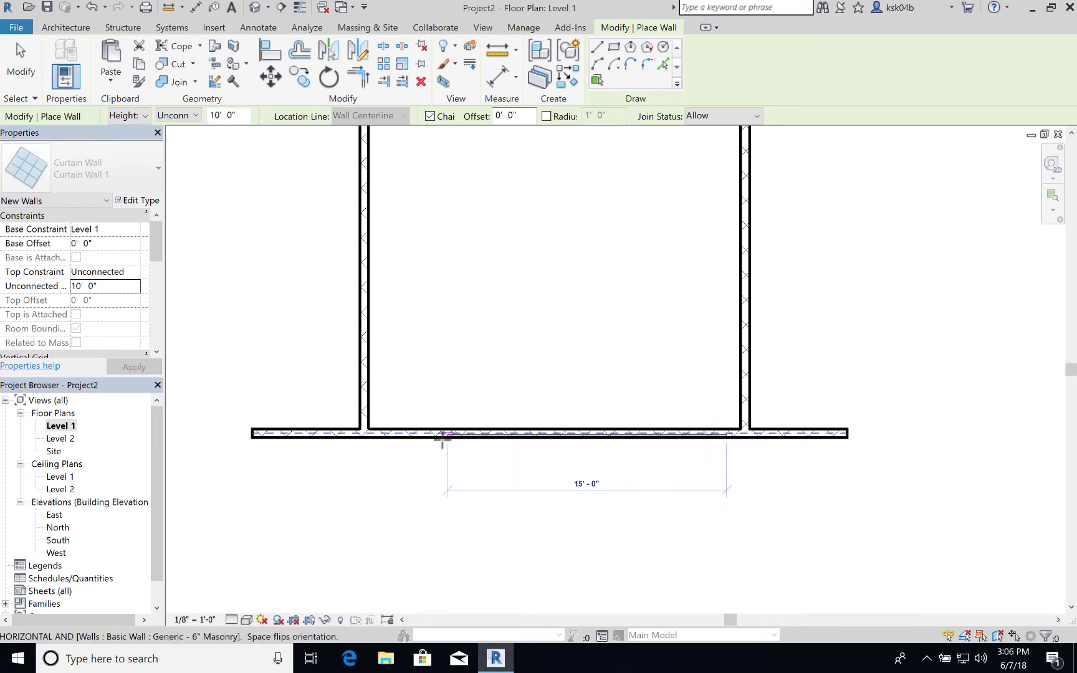
{"action": "left_click", "coordinate": [383, 433]}
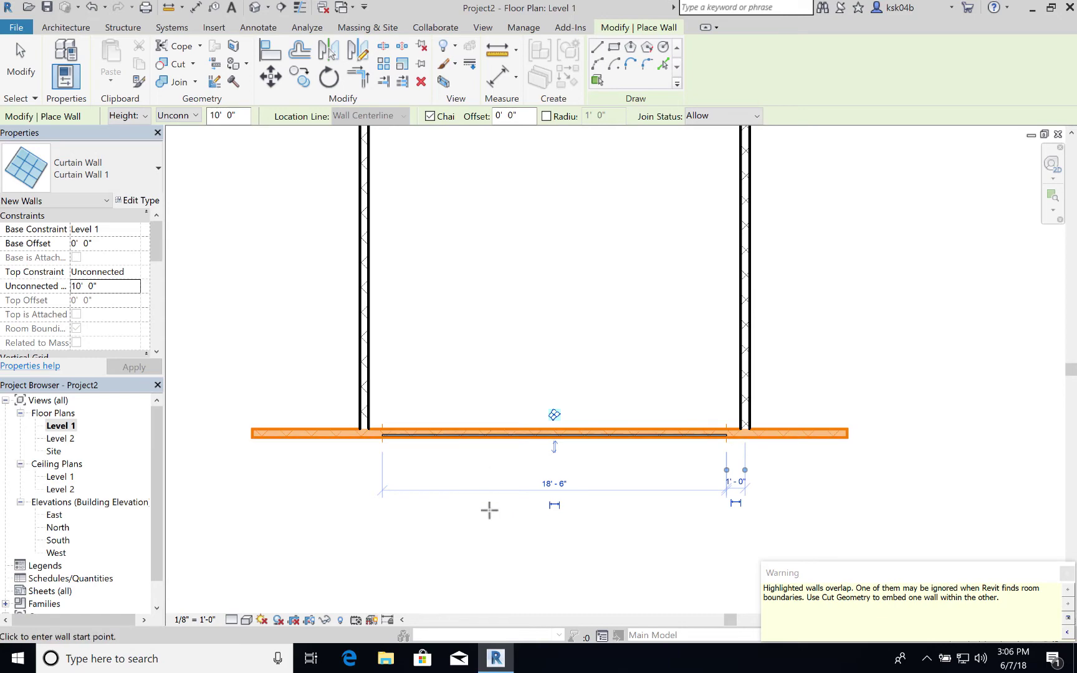
Step: Use Cut Geometry to cut the curtain wall into the bottom masonry wall
{"action": "left_click", "coordinate": [177, 65]}
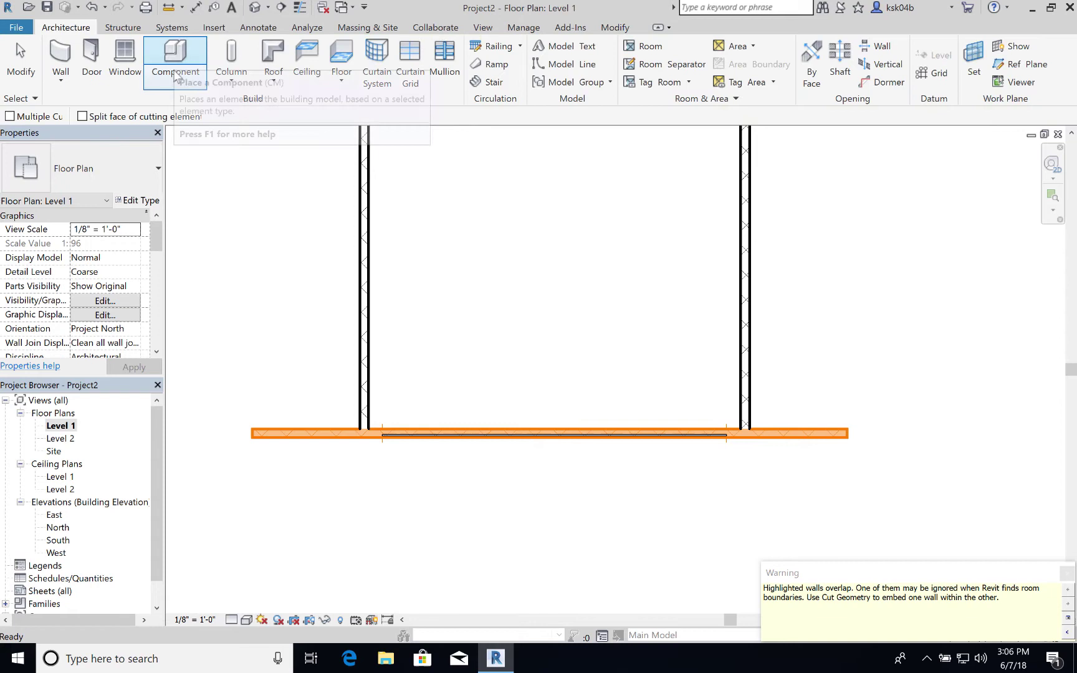
{"action": "left_click", "coordinate": [370, 442]}
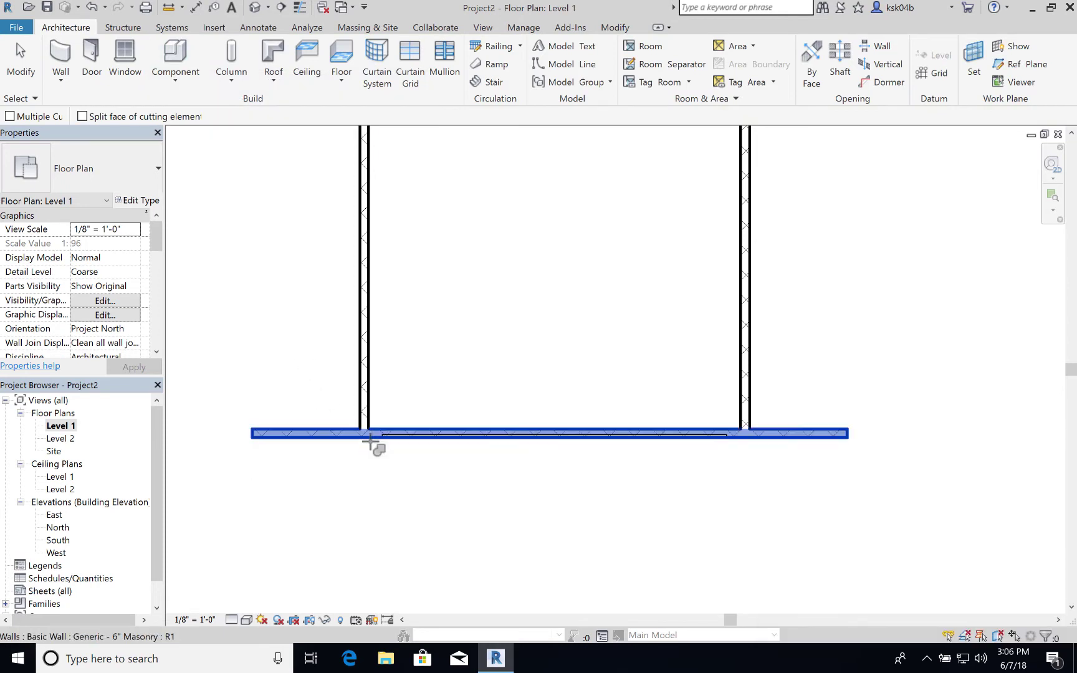
{"action": "left_click", "coordinate": [417, 438]}
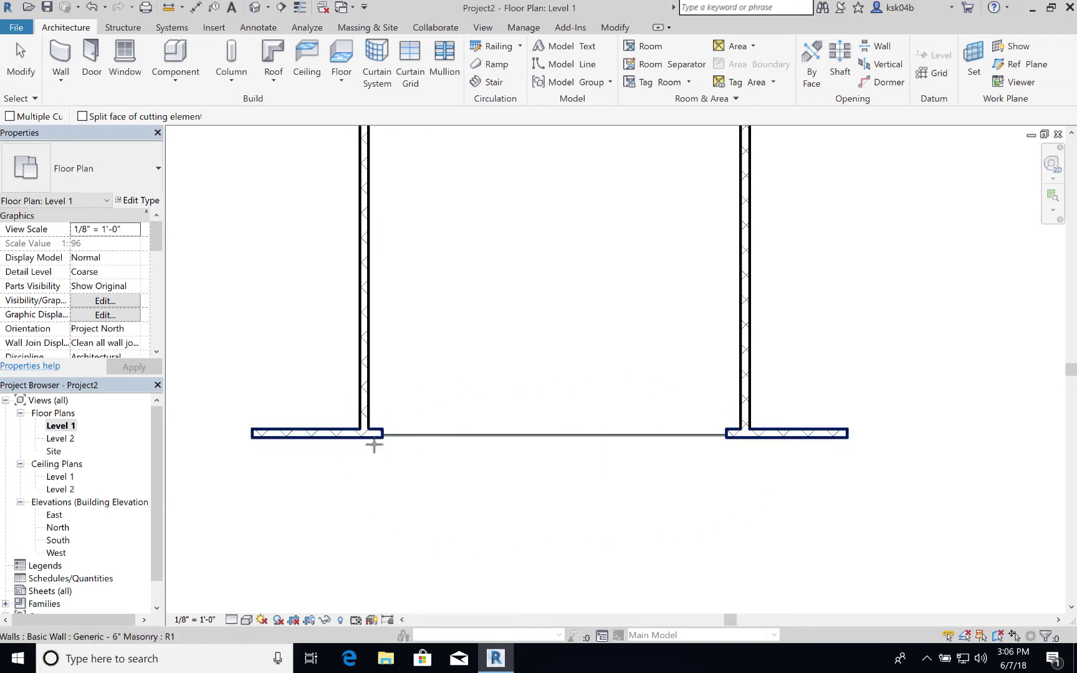
Step: Open the South elevation from the Project Browser
{"action": "double_click", "coordinate": [58, 540]}
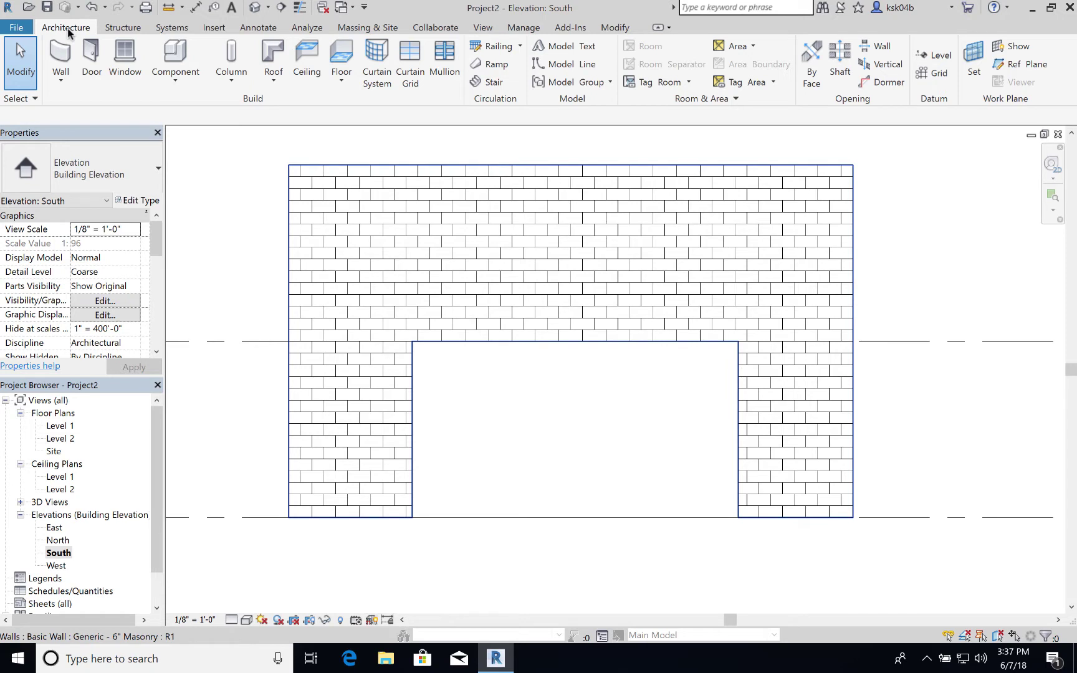
Step: Start the Curtain Grid tool from the Architecture tab
{"action": "left_click", "coordinate": [419, 75]}
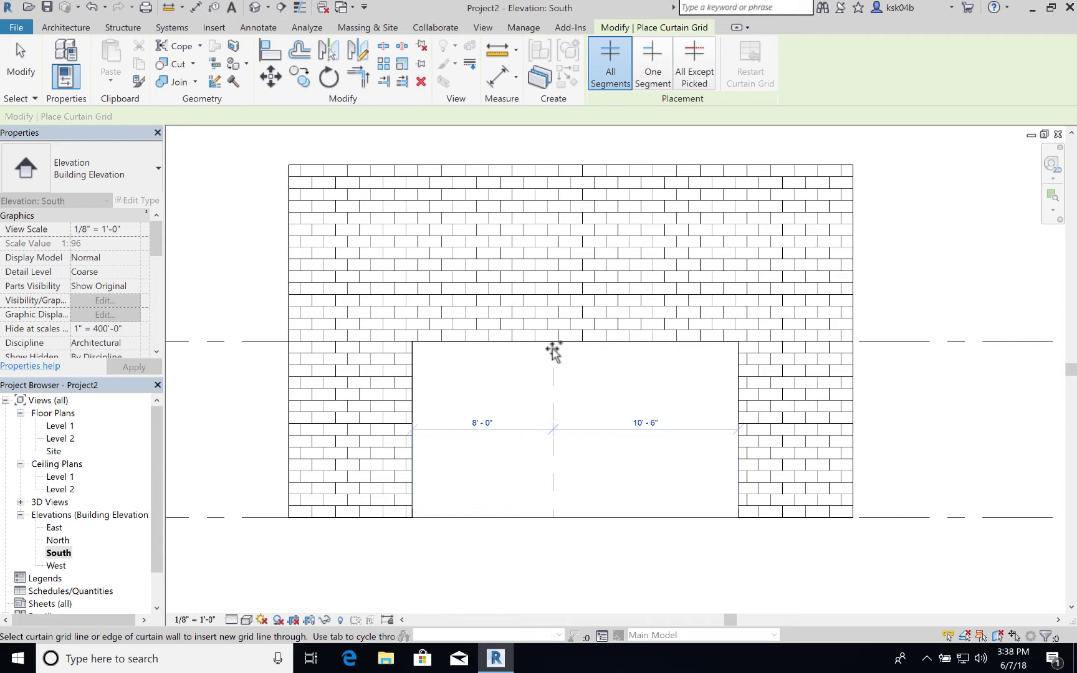
Step: Place two vertical grid lines, setting the bays to 7'-9" and 3'-0"
{"action": "left_click", "coordinate": [553, 349]}
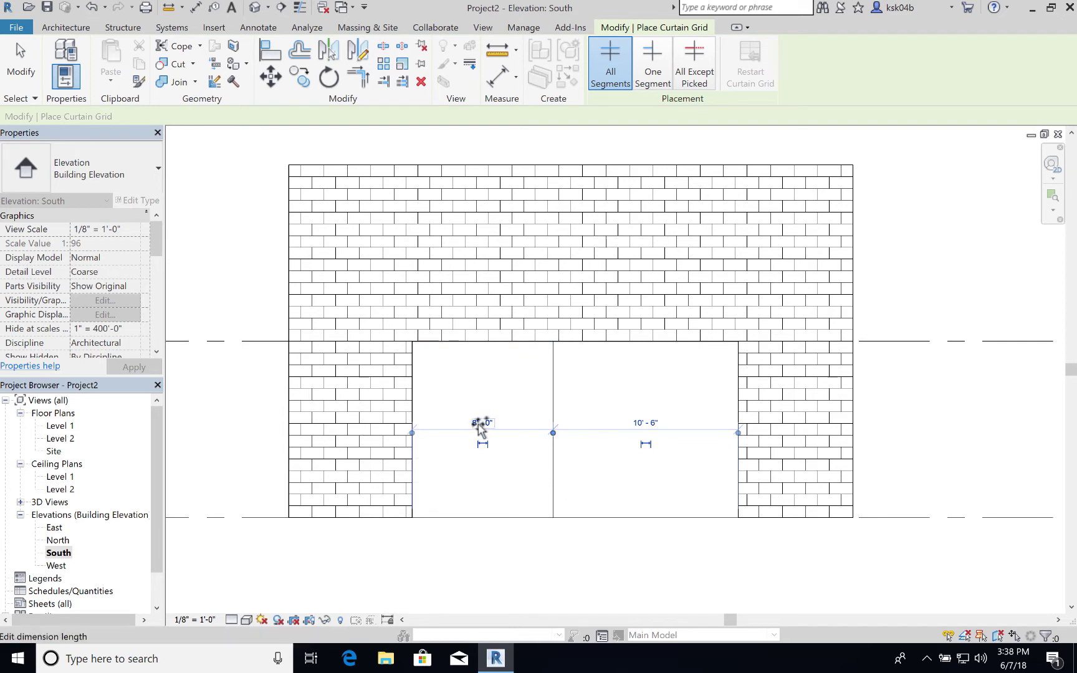
{"action": "left_click", "coordinate": [482, 423]}
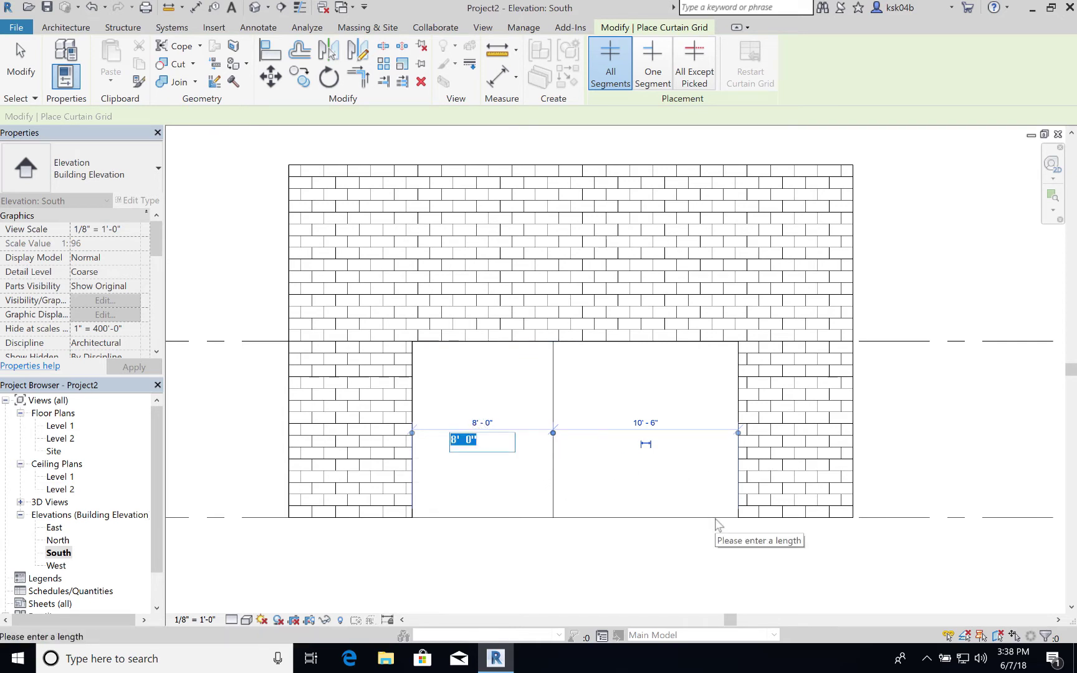
{"action": "type", "text": "7"}
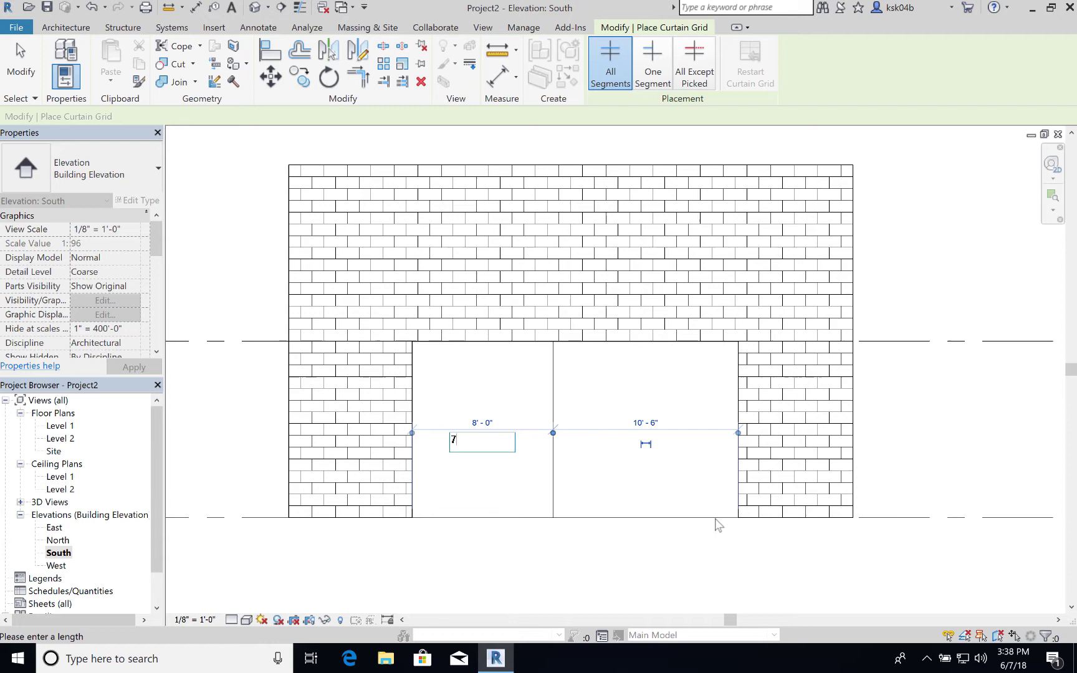
{"action": "type", "text": "' - 9"}
{"action": "key", "text": "Return"}
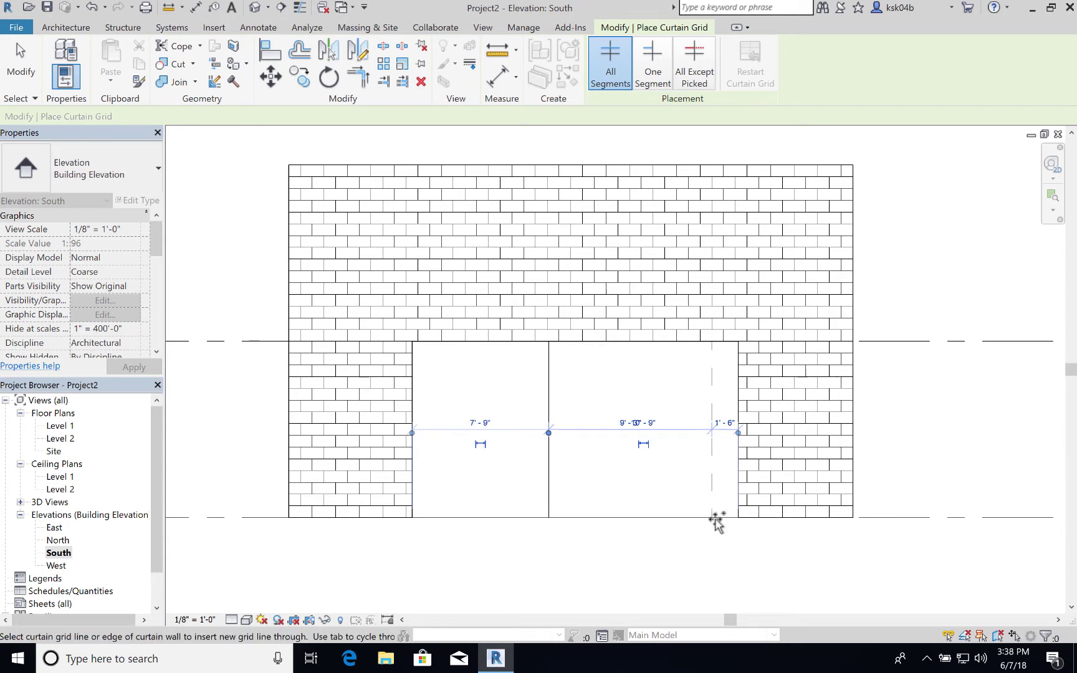
{"action": "left_click", "coordinate": [603, 344]}
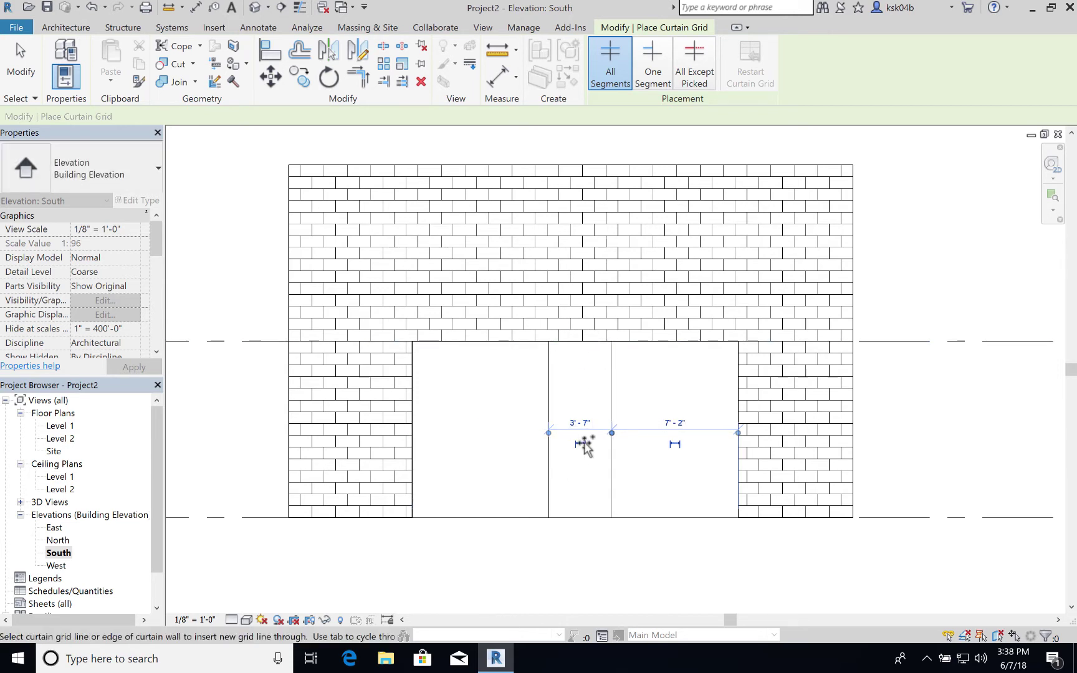
{"action": "left_click", "coordinate": [581, 424]}
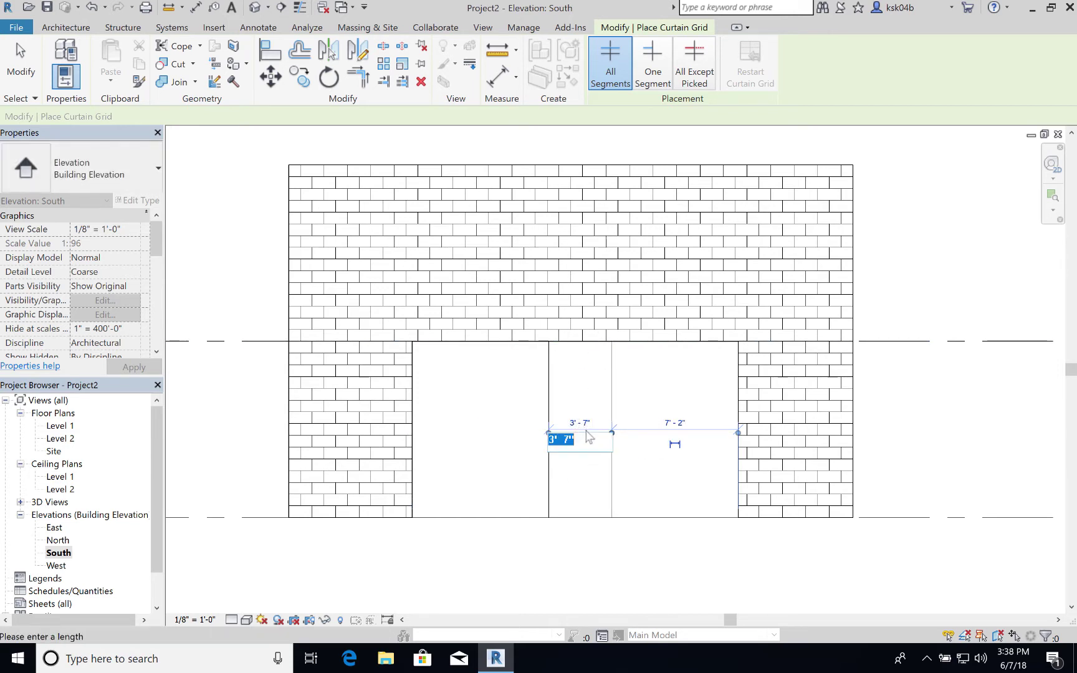
{"action": "type", "text": "3"}
{"action": "key", "text": "Return"}
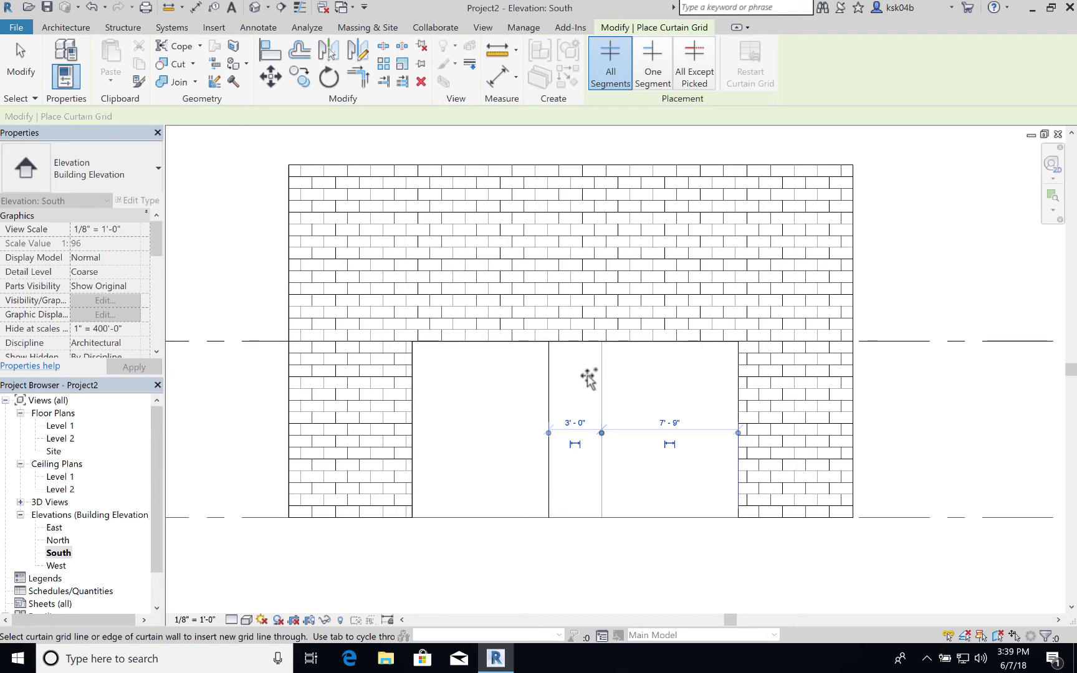
{"action": "left_click", "coordinate": [580, 342]}
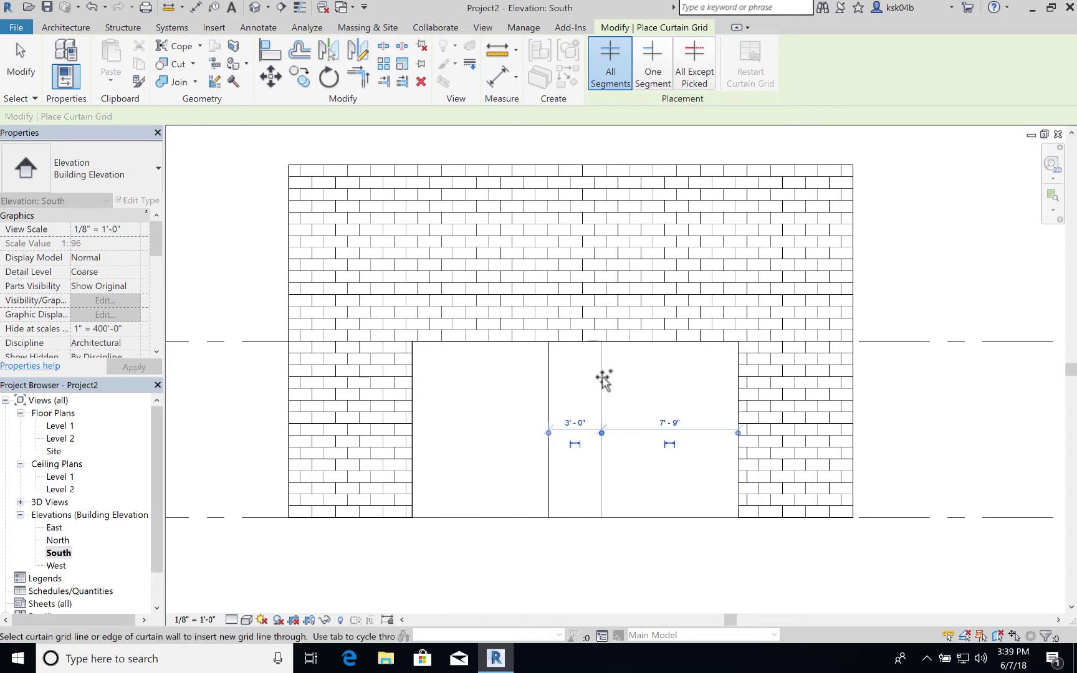
Step: Place horizontal grid lines 2'-0" below the top and 34" above the bottom
{"action": "left_click", "coordinate": [737, 381]}
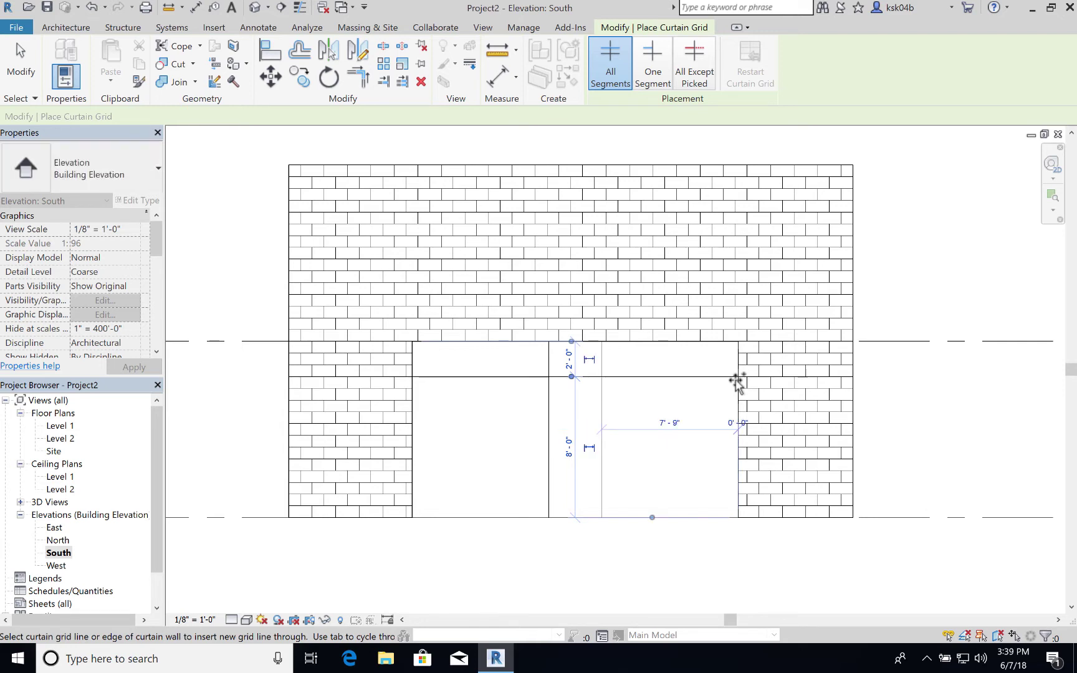
{"action": "left_click", "coordinate": [738, 470]}
{"action": "left_click", "coordinate": [568, 493]}
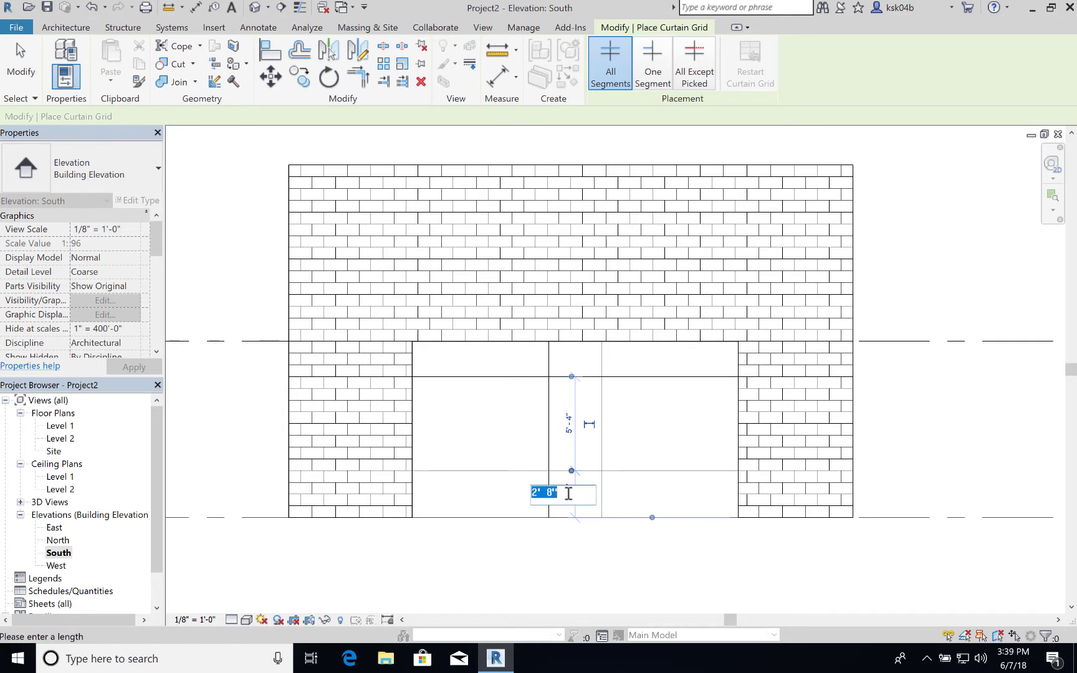
{"action": "type", "text": "34\""}
{"action": "key", "text": "Return"}
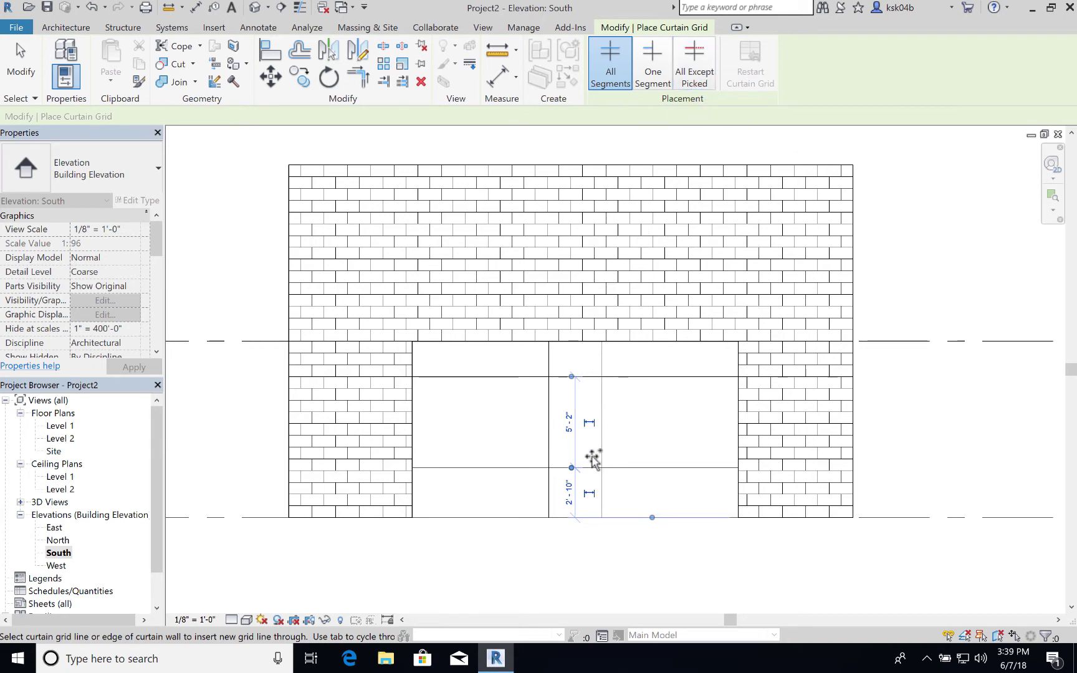
Step: Remove the lower horizontal grid segment crossing the door bay
{"action": "key", "text": "Escape"}
{"action": "key", "text": "Escape"}
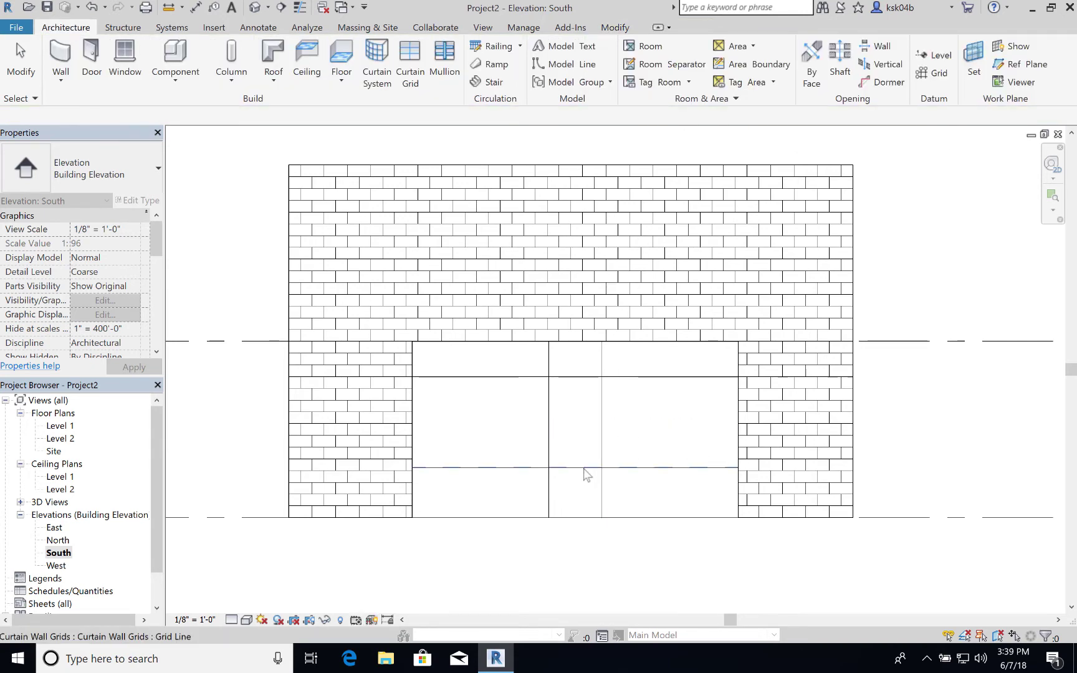
{"action": "left_click", "coordinate": [585, 469]}
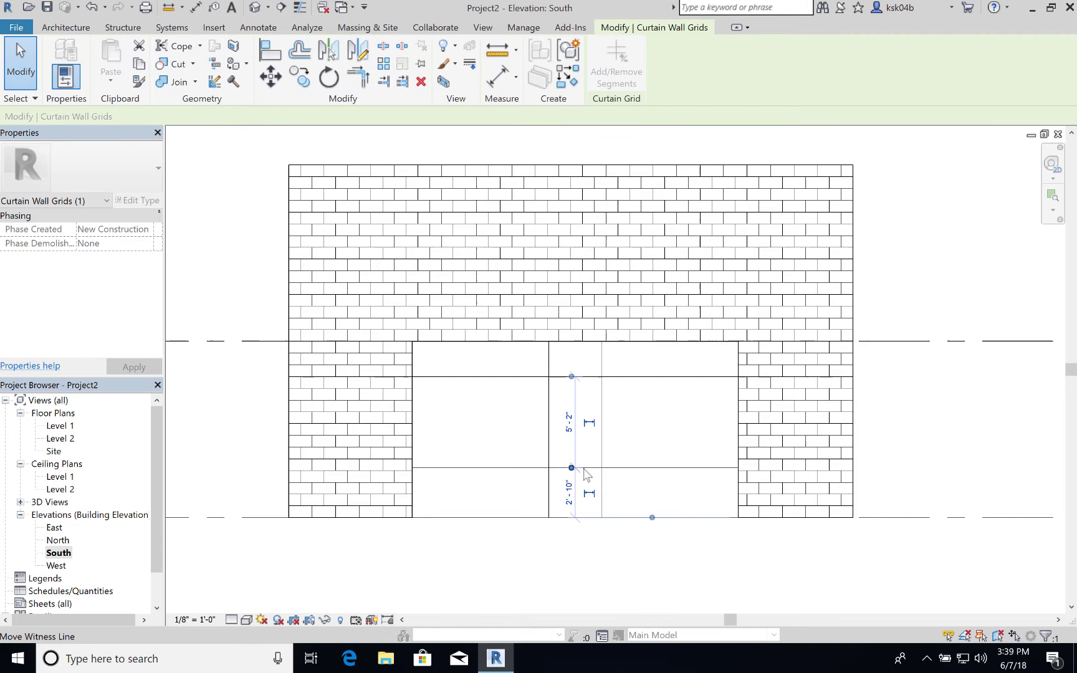
{"action": "left_click_drag", "start_coordinate": [631, 468], "coordinate": [550, 465]}
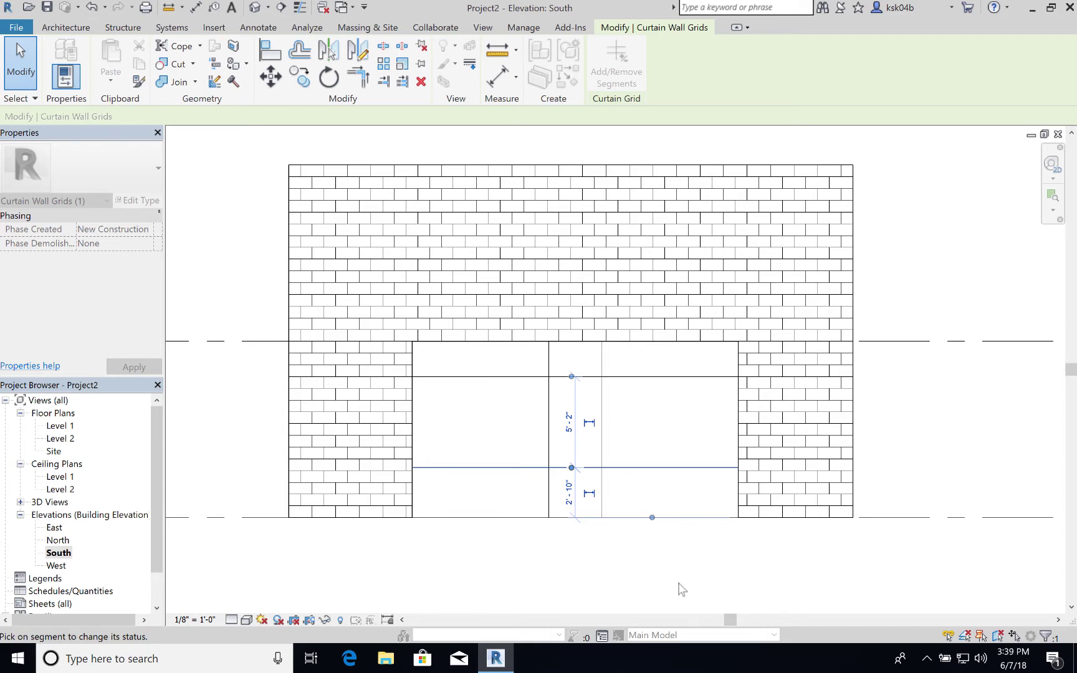
{"action": "key", "text": "c"}
{"action": "key", "text": "g"}
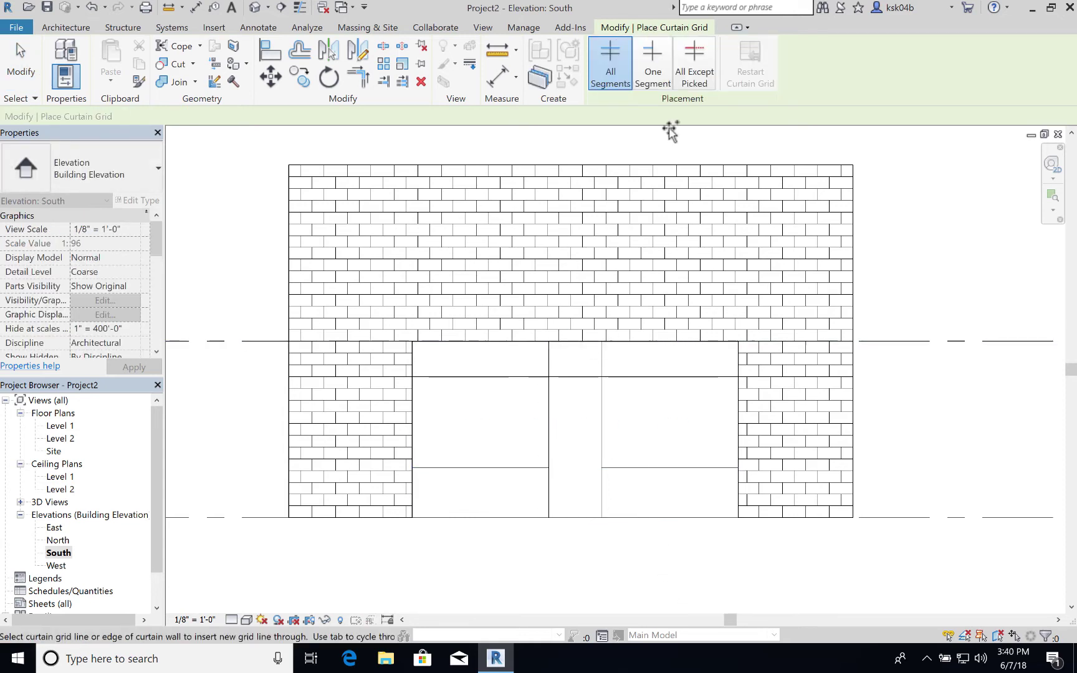
{"action": "key", "text": "Escape"}
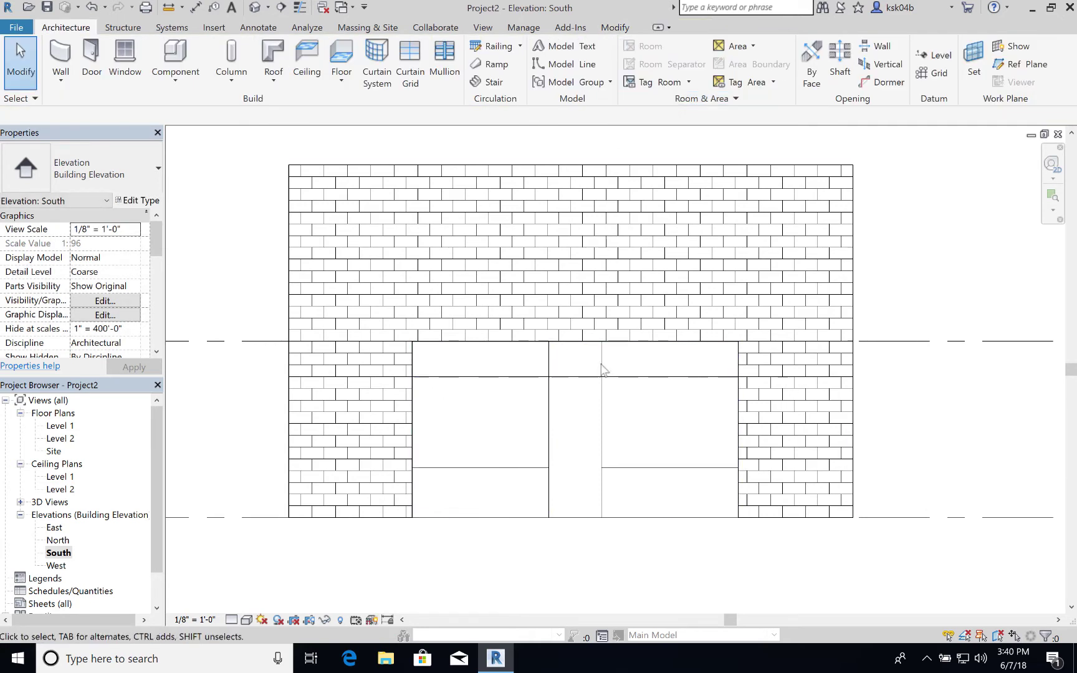
Step: Remove both door-bay vertical grid segments through the top panel
{"action": "left_click", "coordinate": [602, 369]}
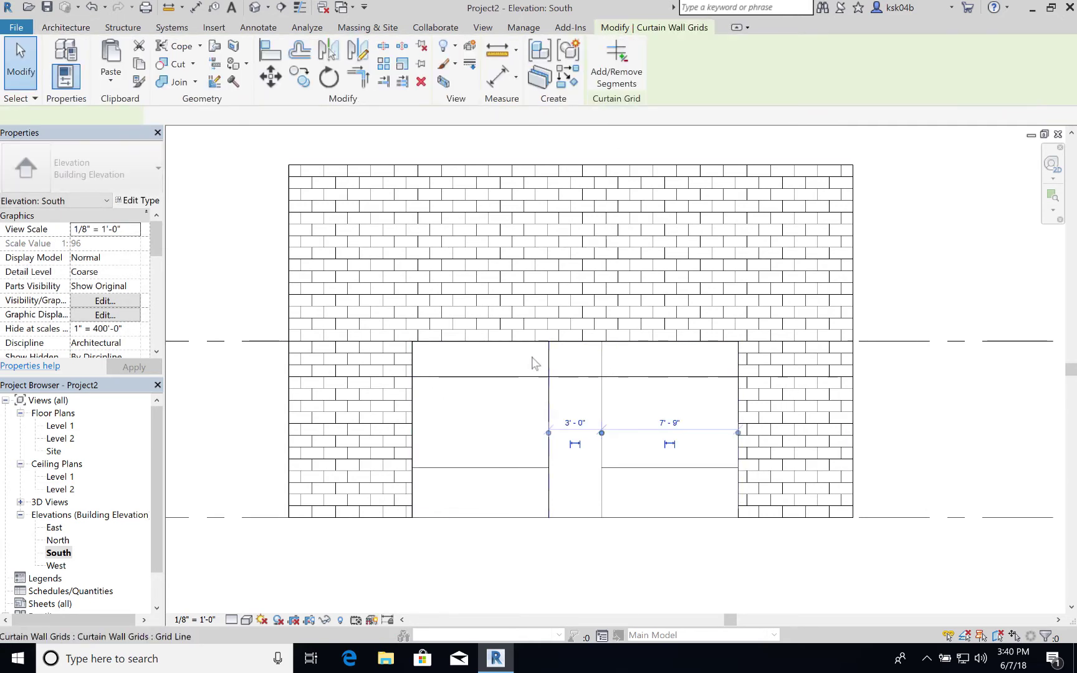
{"action": "left_click", "coordinate": [618, 78]}
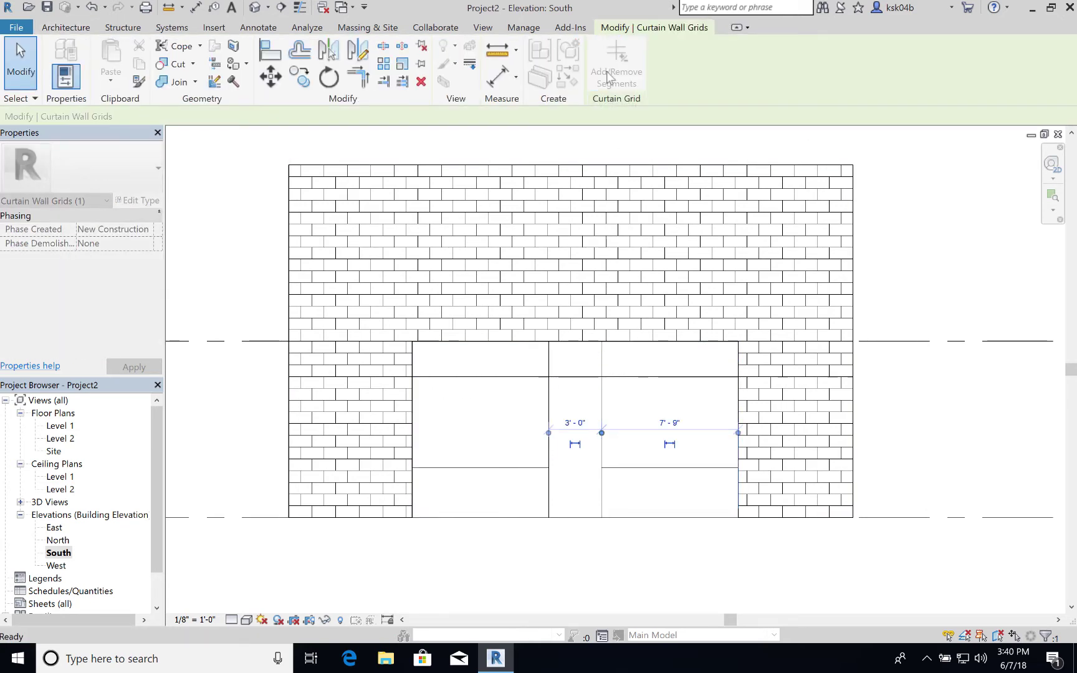
{"action": "left_click", "coordinate": [602, 358]}
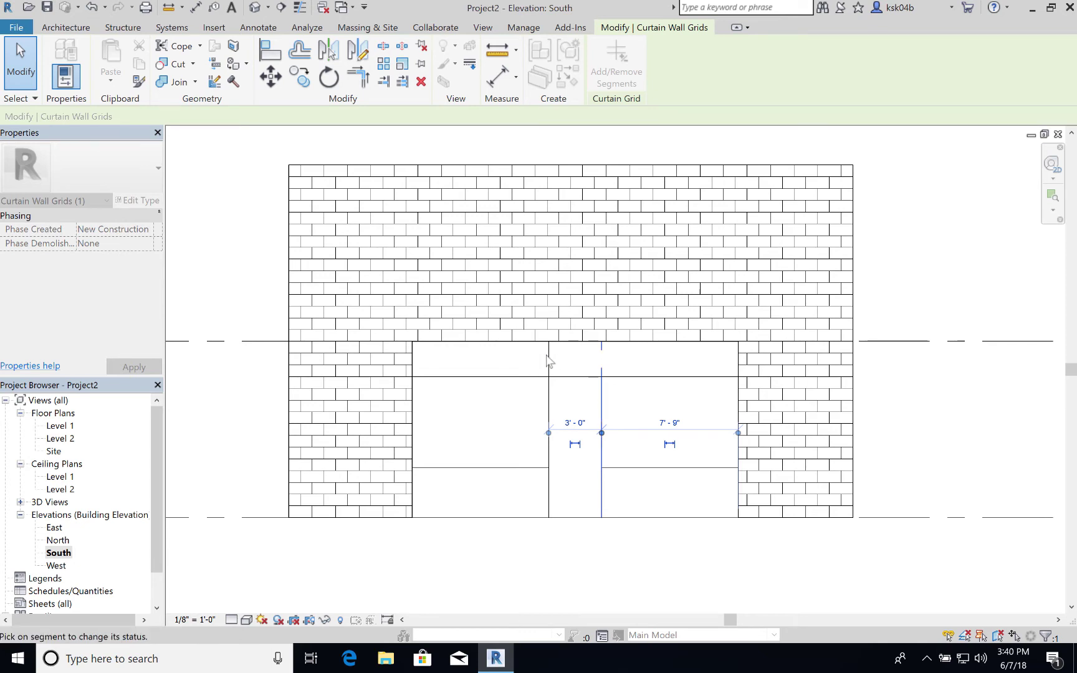
{"action": "key", "text": "Escape"}
{"action": "key", "text": "Escape"}
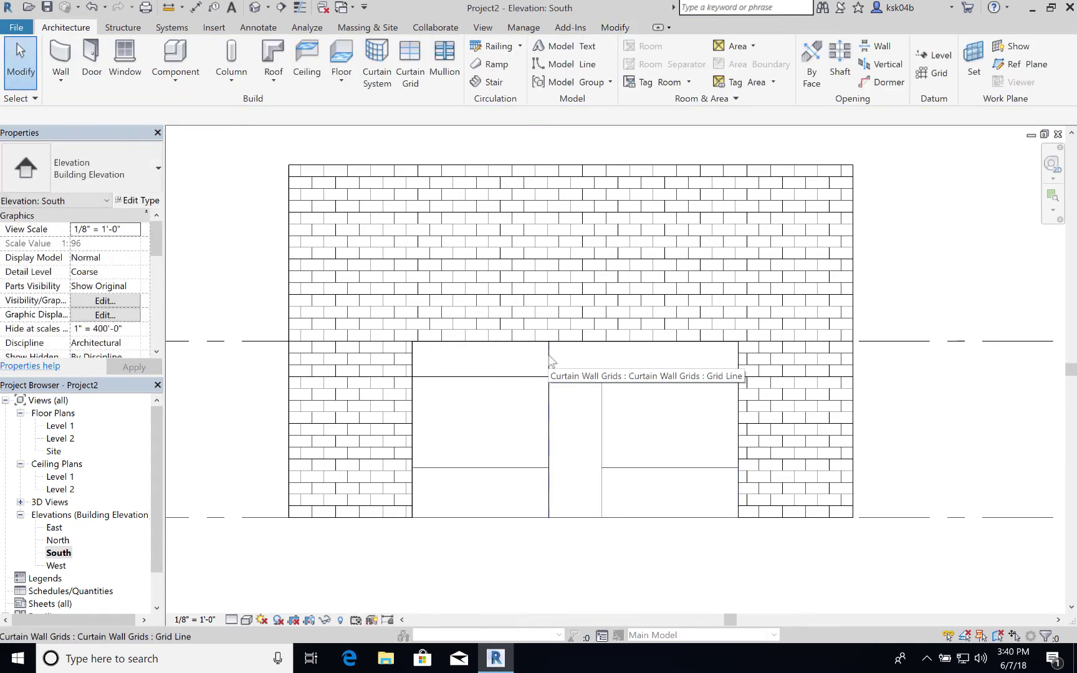
{"action": "left_click", "coordinate": [550, 365]}
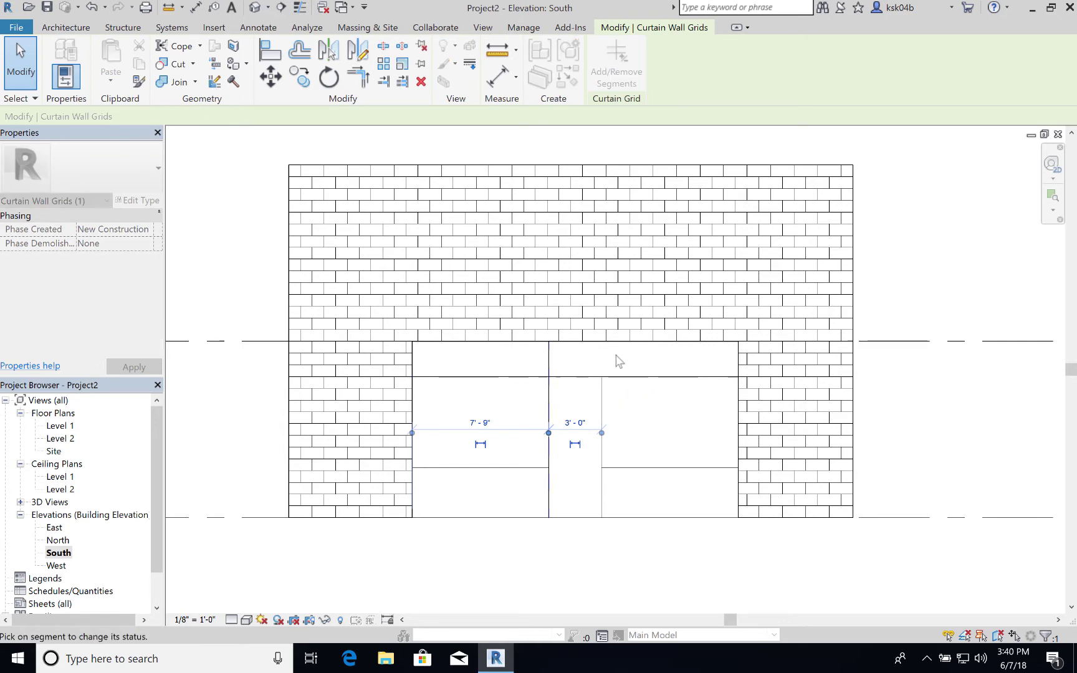
{"action": "key", "text": "Escape"}
{"action": "left_click", "coordinate": [551, 364]}
{"action": "left_click", "coordinate": [616, 65]}
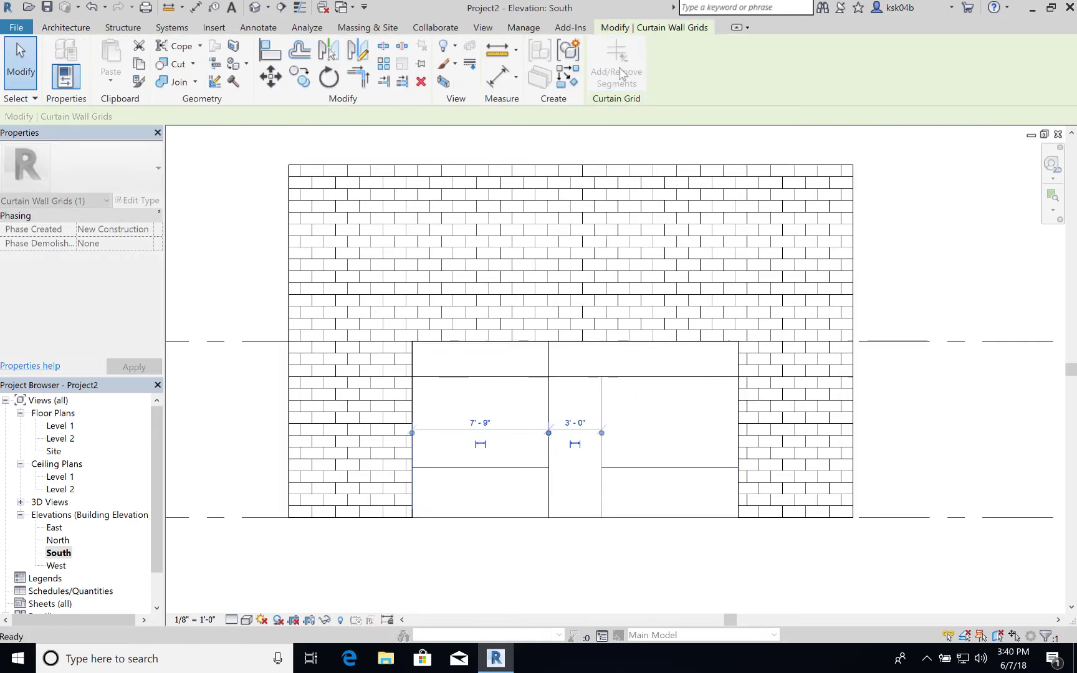
{"action": "left_click", "coordinate": [551, 361]}
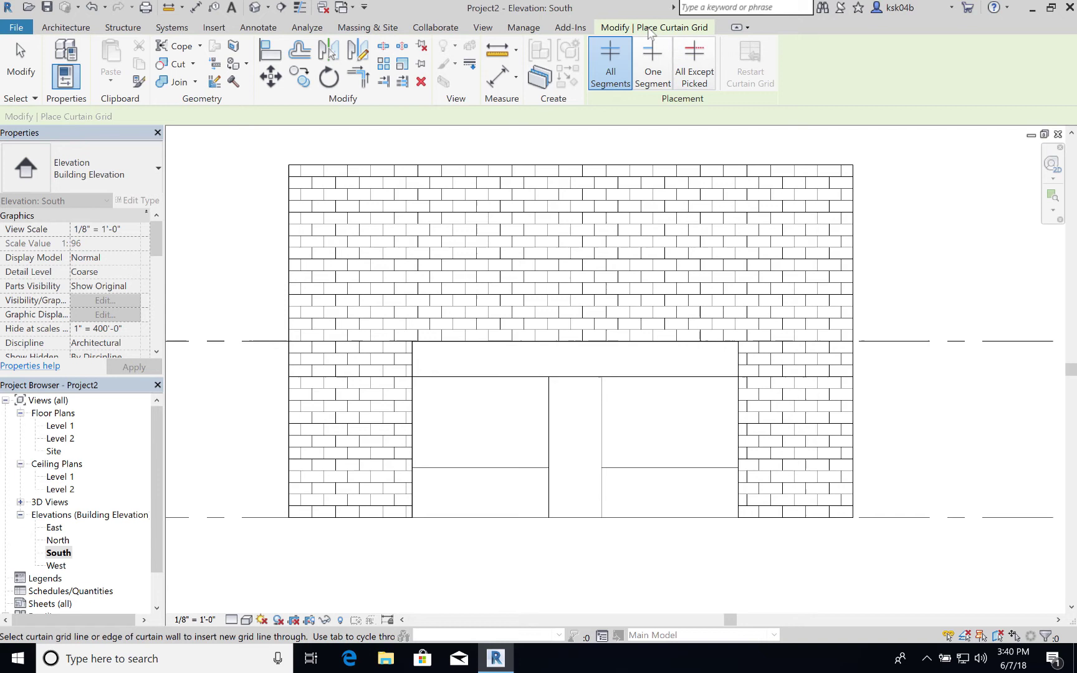
Step: Start the Mullion tool with the 1.5" x 2.5" rectangular mullion type
{"action": "key", "text": "Escape"}
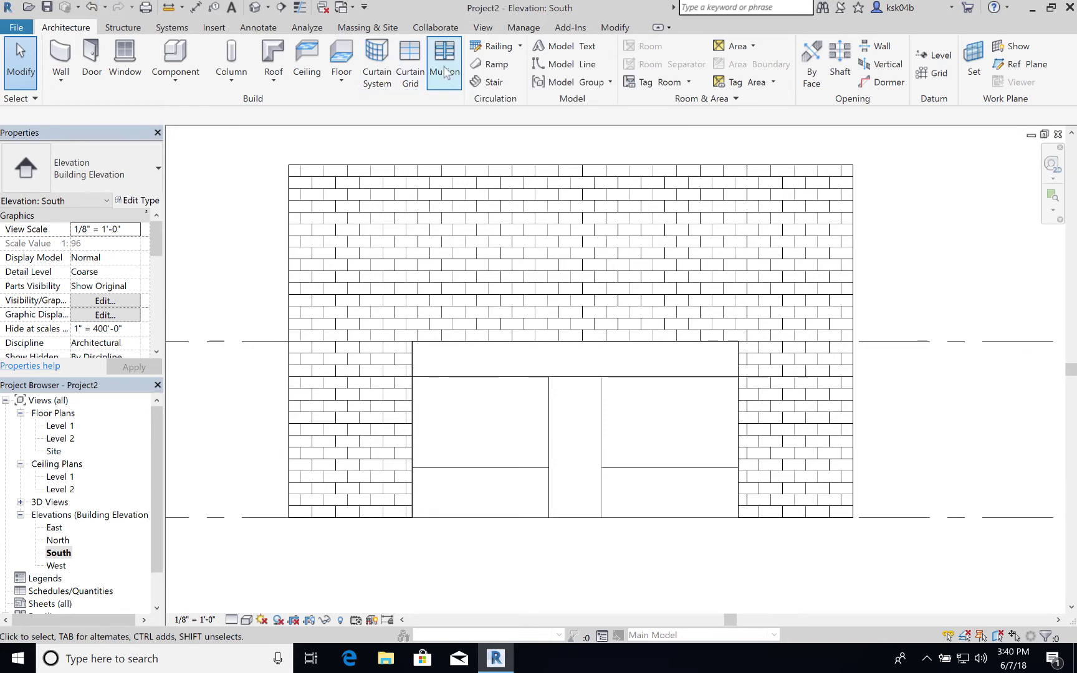
{"action": "left_click", "coordinate": [445, 73]}
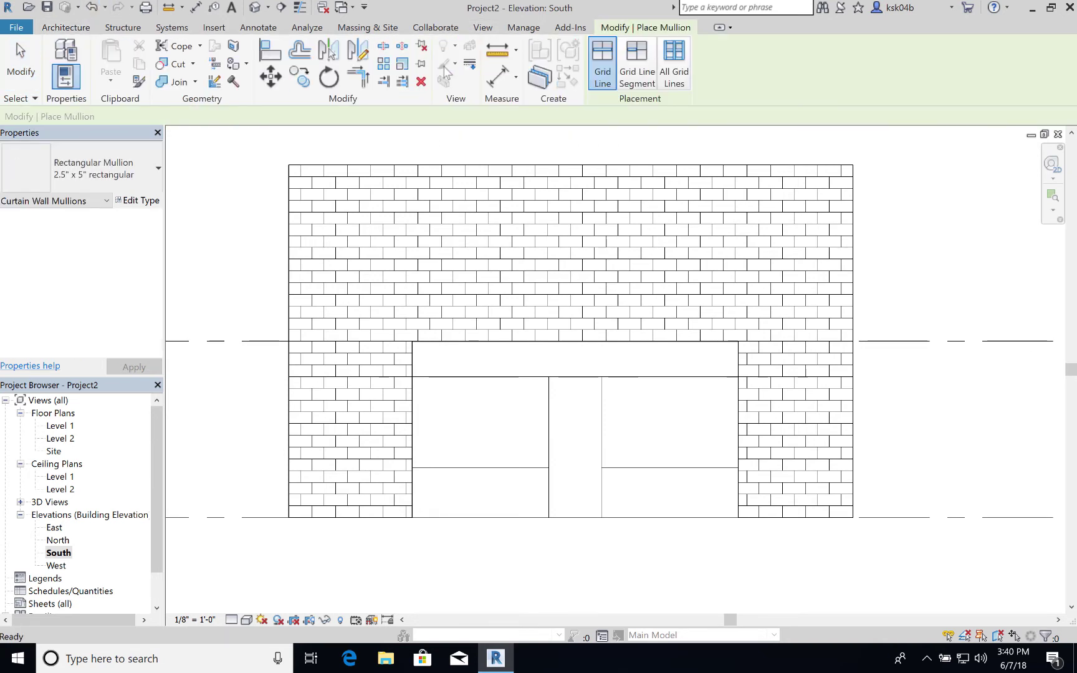
{"action": "left_click", "coordinate": [109, 168]}
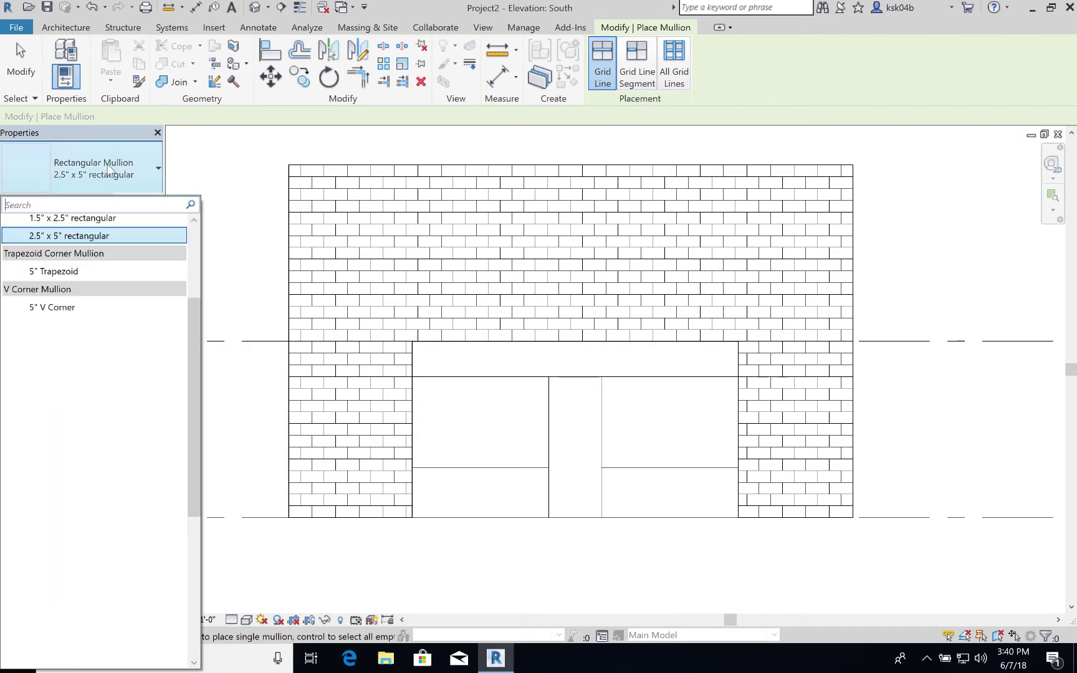
{"action": "scroll", "coordinate": [75, 265], "scroll_direction": "up", "scroll_amount": 3}
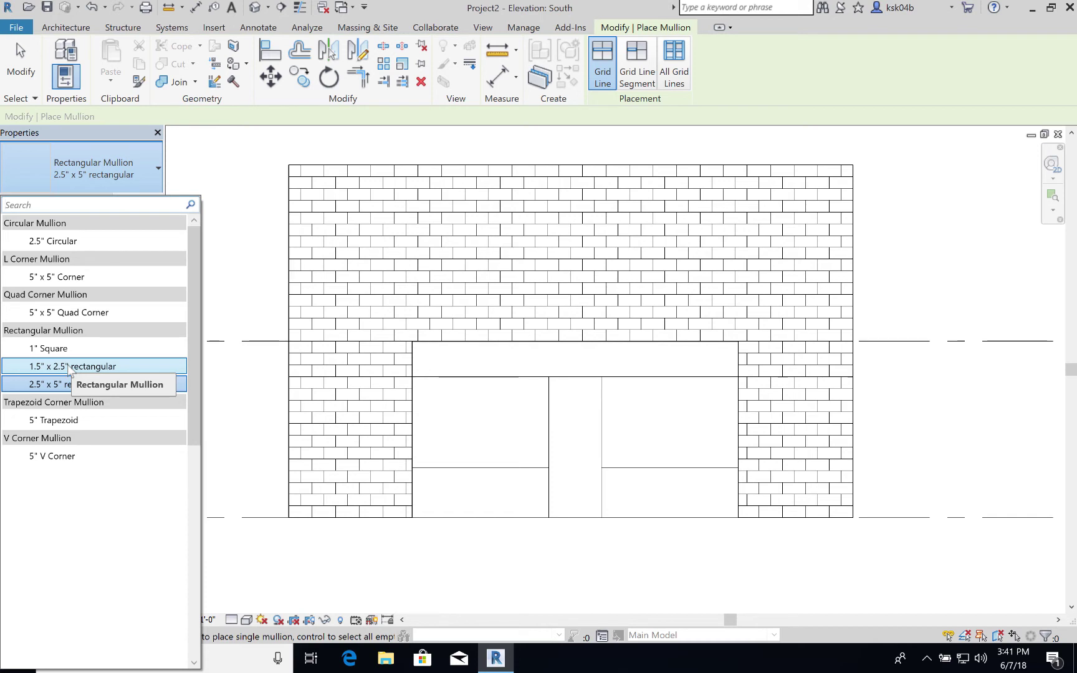
{"action": "left_click", "coordinate": [70, 368]}
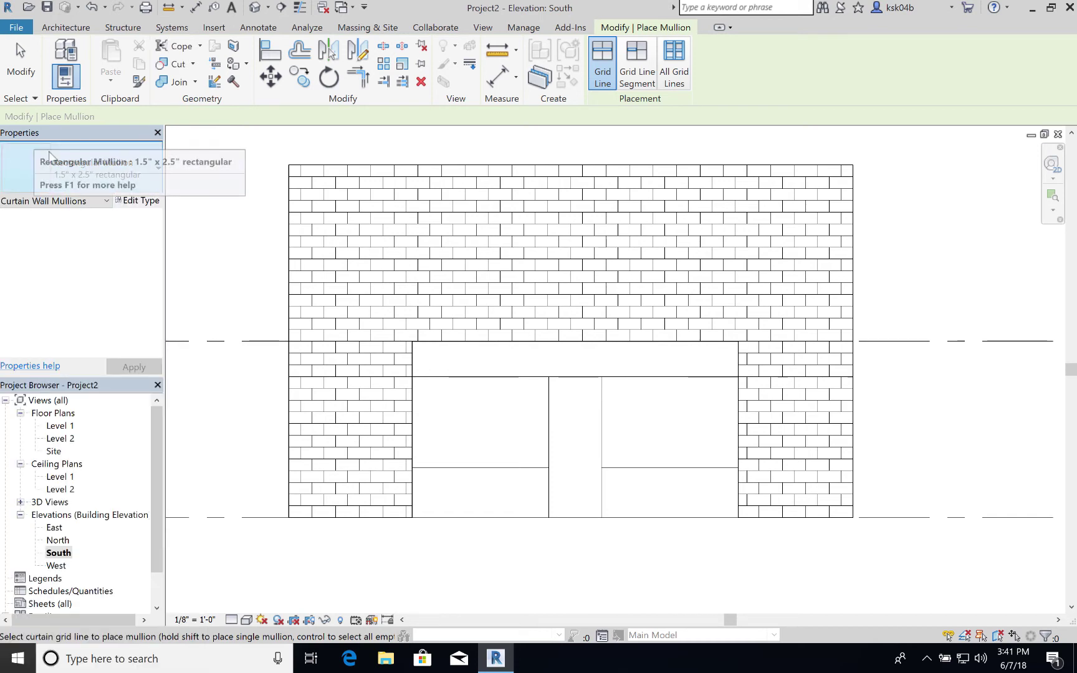
Step: Place mullions on all grid lines and the top, bottom, left and right edges
{"action": "left_click", "coordinate": [522, 468]}
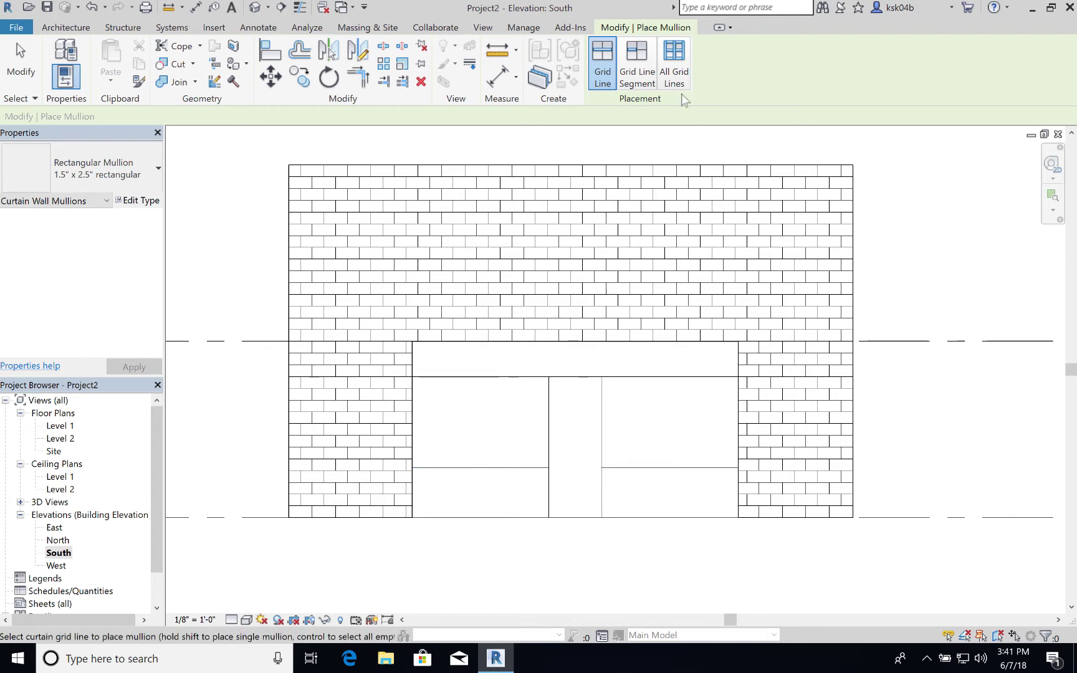
{"action": "left_click", "coordinate": [635, 57]}
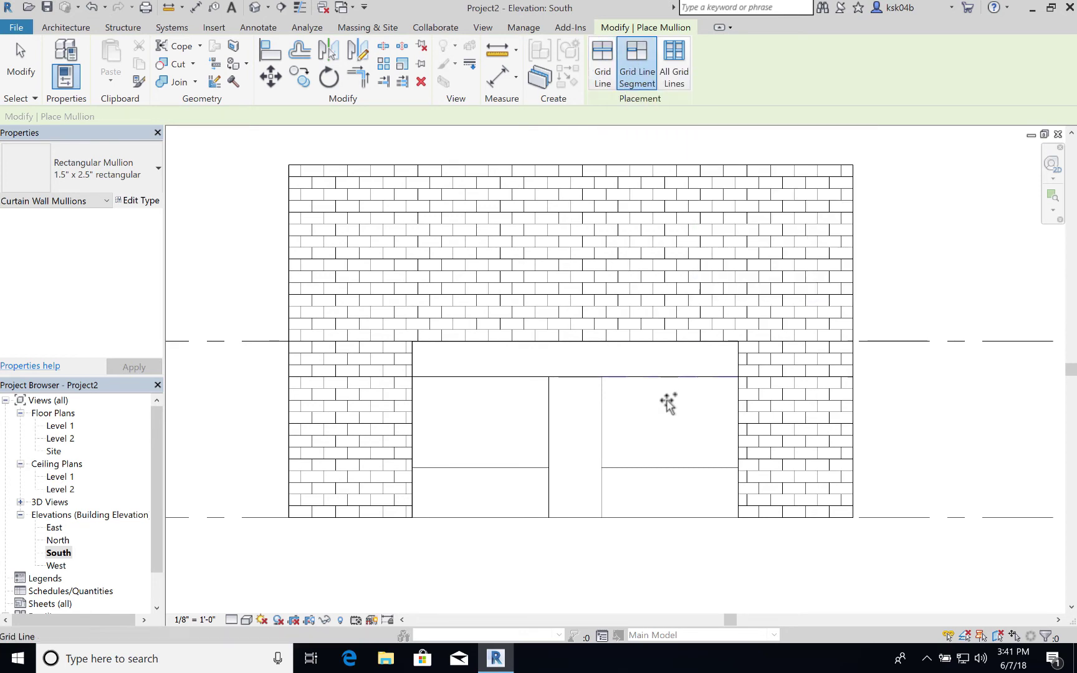
{"action": "left_click", "coordinate": [603, 498]}
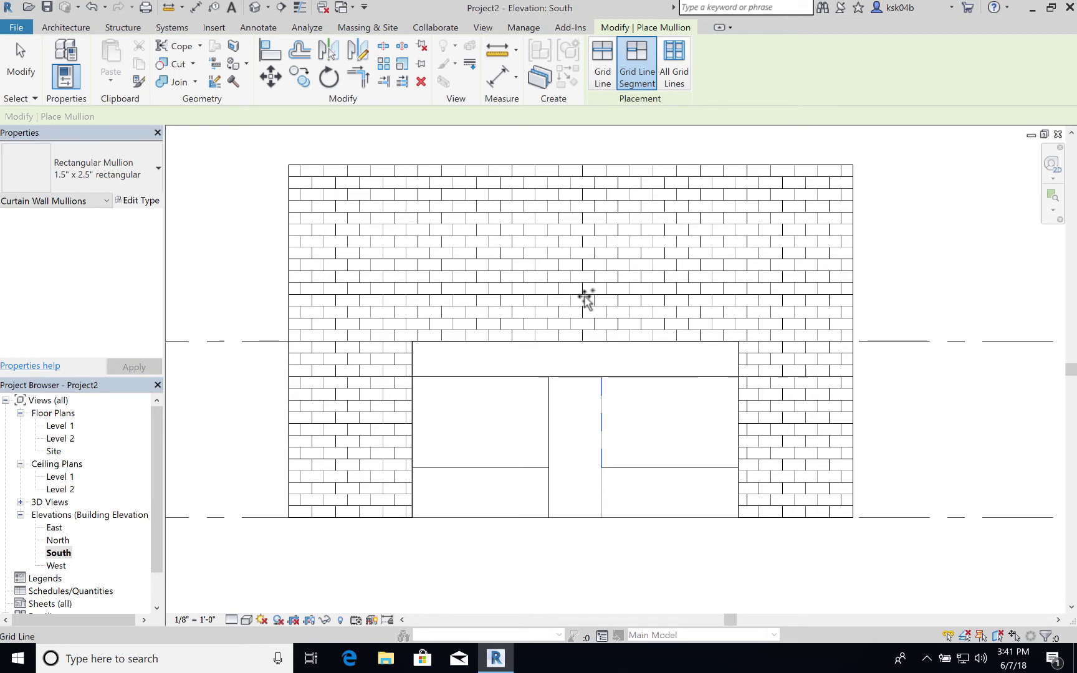
{"action": "left_click", "coordinate": [603, 62]}
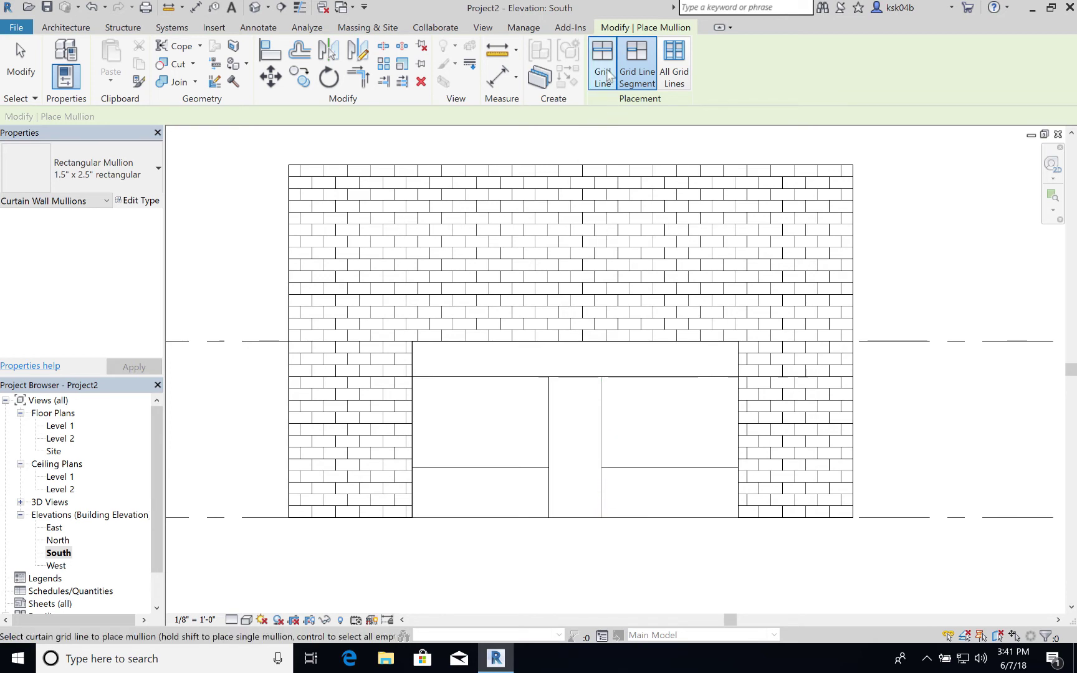
{"action": "left_click", "coordinate": [602, 446]}
{"action": "left_click", "coordinate": [549, 444]}
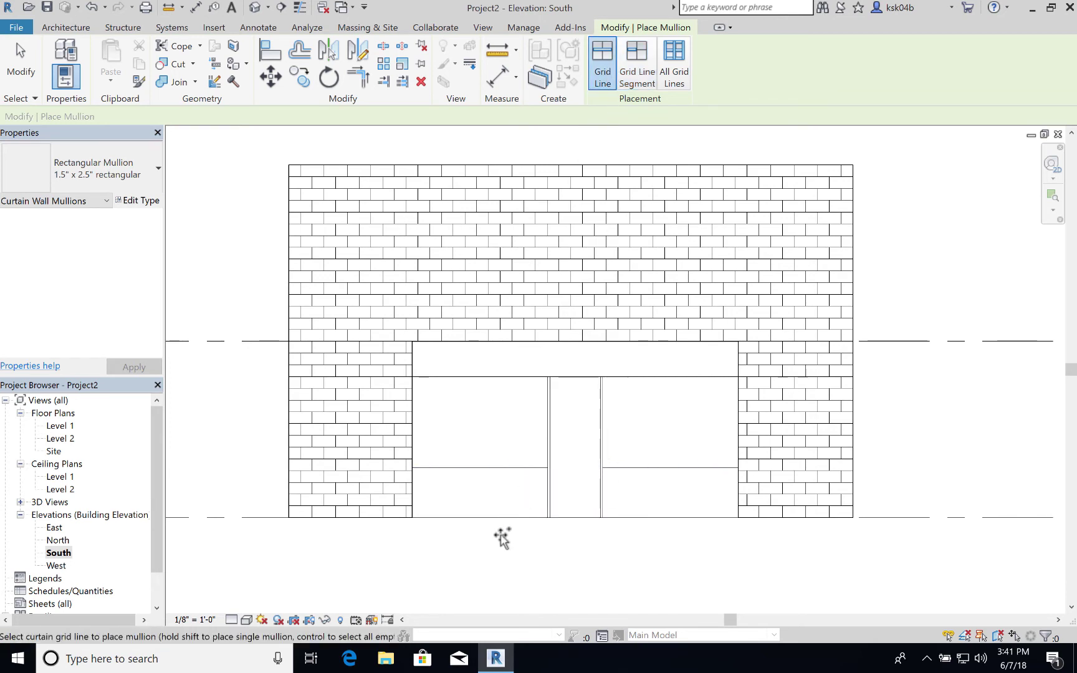
{"action": "left_click", "coordinate": [502, 468]}
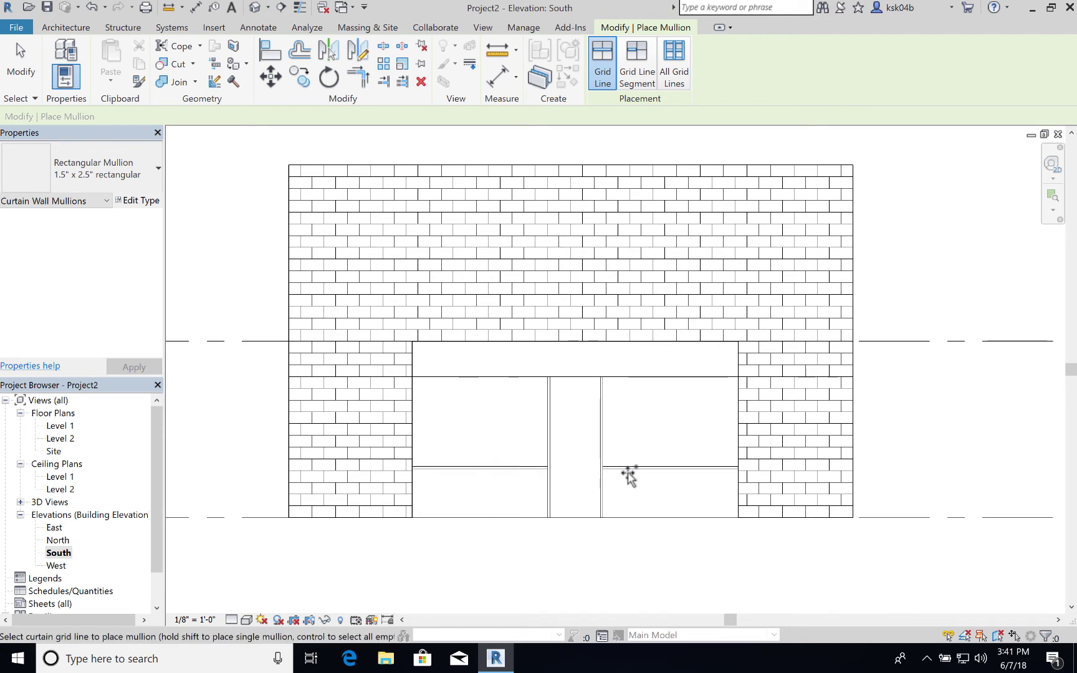
{"action": "left_click", "coordinate": [648, 517]}
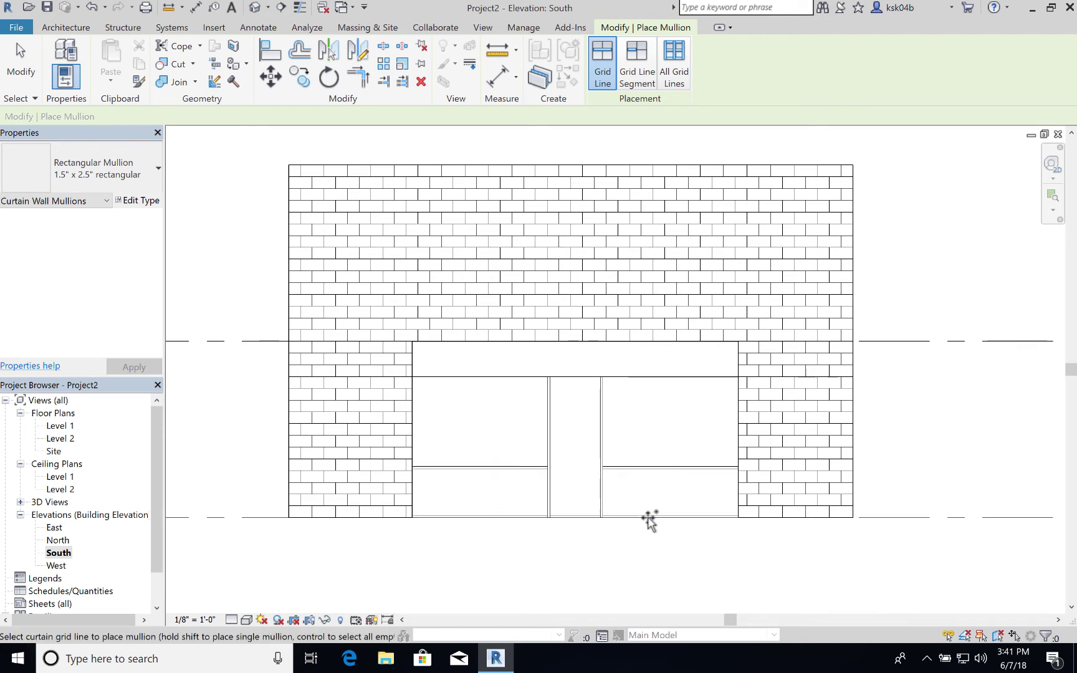
{"action": "left_click", "coordinate": [630, 377]}
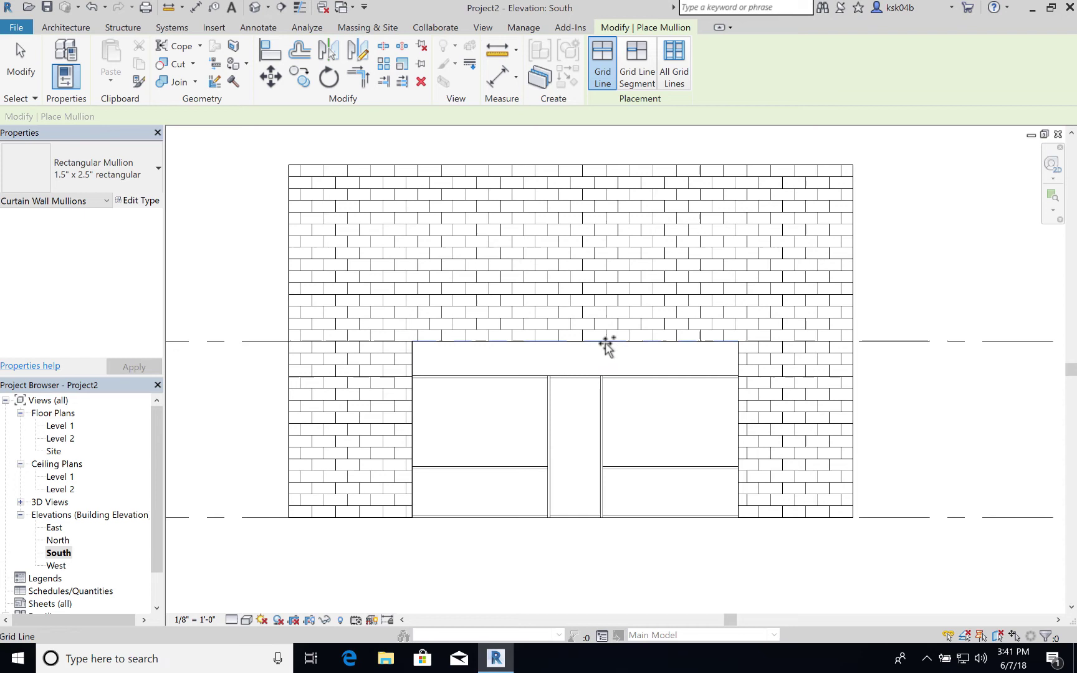
{"action": "left_click", "coordinate": [607, 343]}
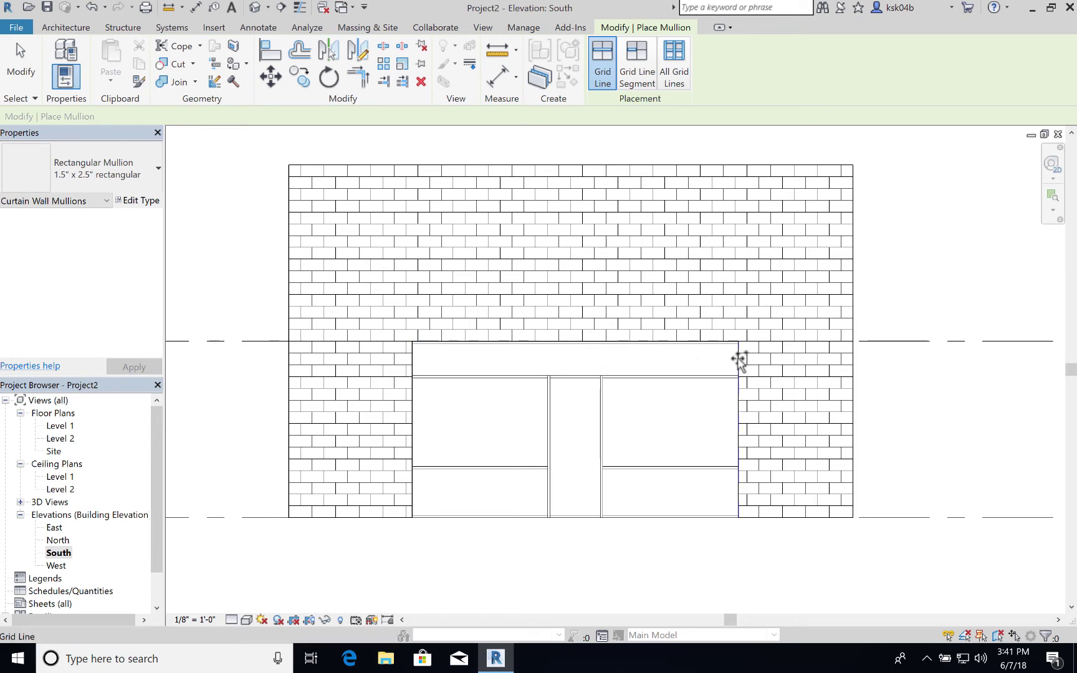
{"action": "left_click", "coordinate": [738, 360]}
{"action": "left_click", "coordinate": [412, 357]}
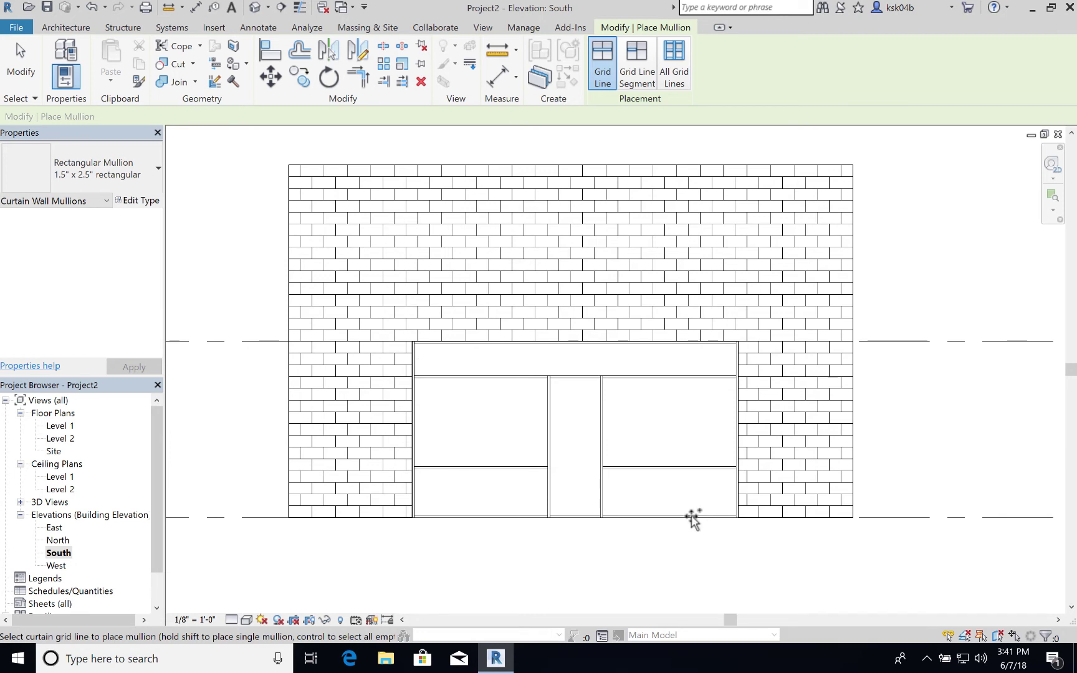
{"action": "key", "text": "Escape"}
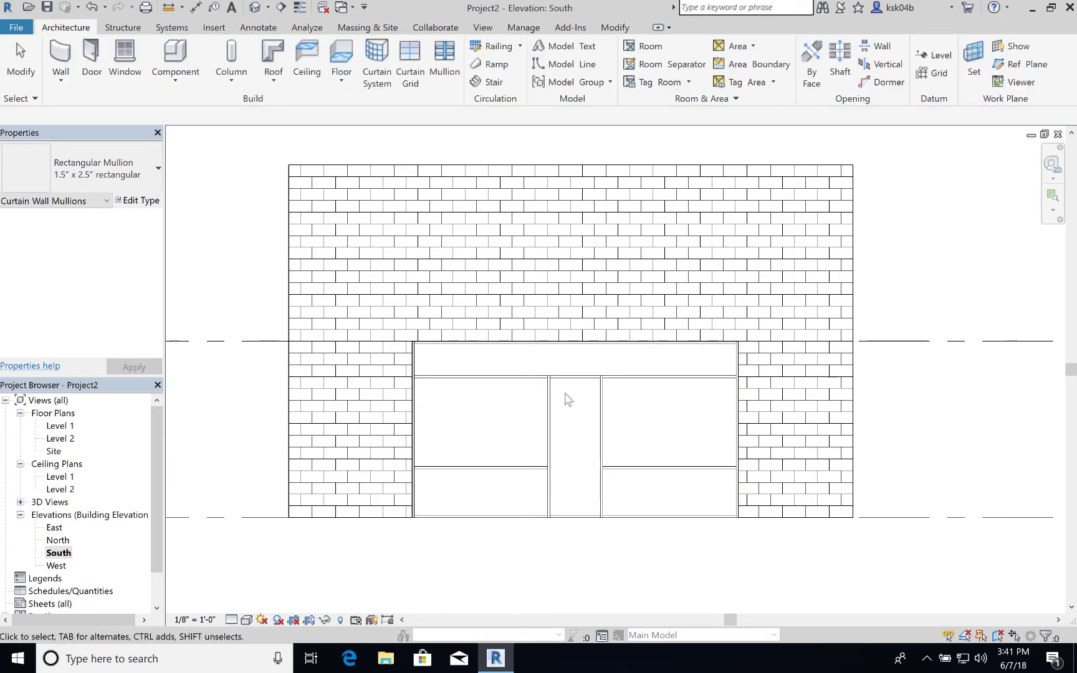
{"action": "key", "text": "Escape"}
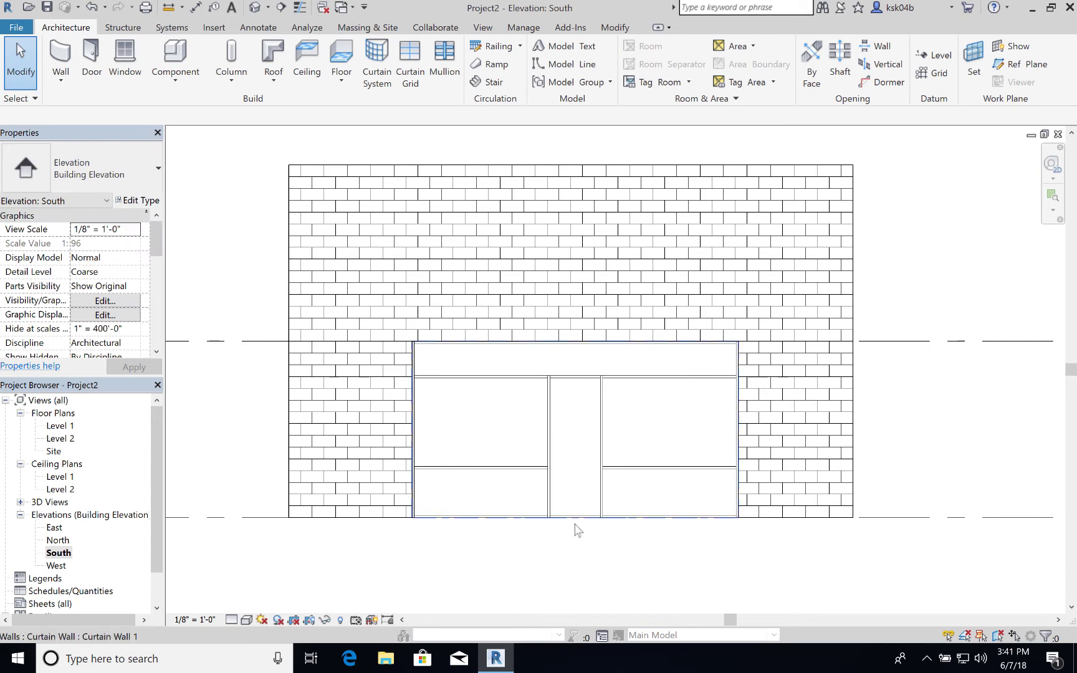
{"action": "scroll", "coordinate": [578, 530], "scroll_direction": "up", "scroll_amount": 2}
{"action": "scroll", "coordinate": [574, 519], "scroll_direction": "up", "scroll_amount": 2}
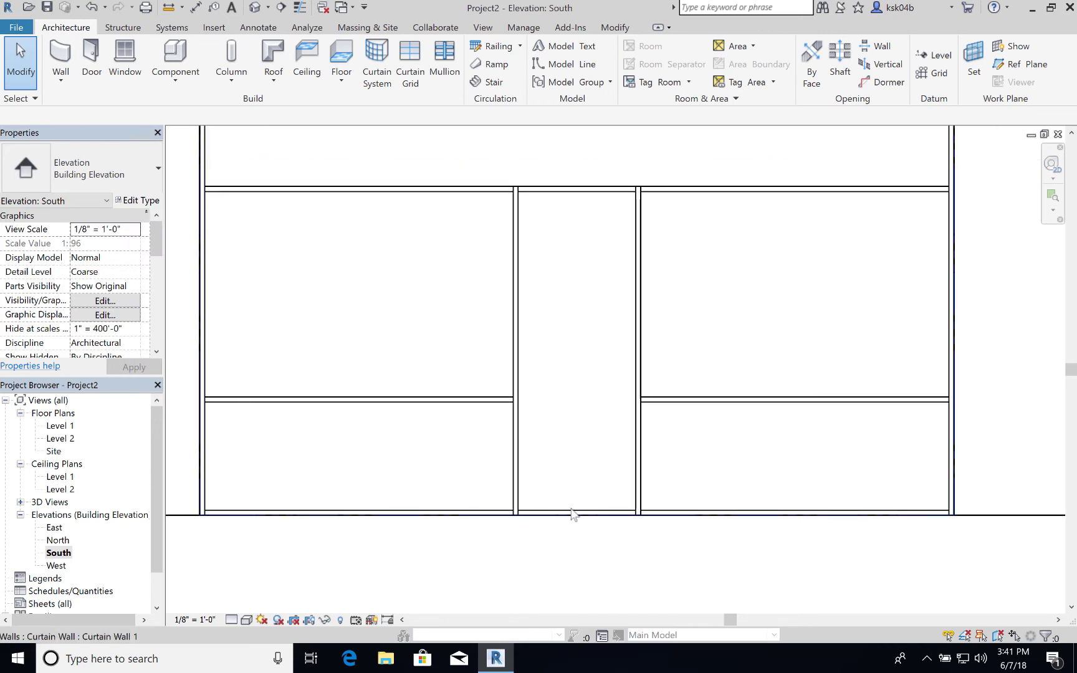
{"action": "left_click", "coordinate": [572, 513]}
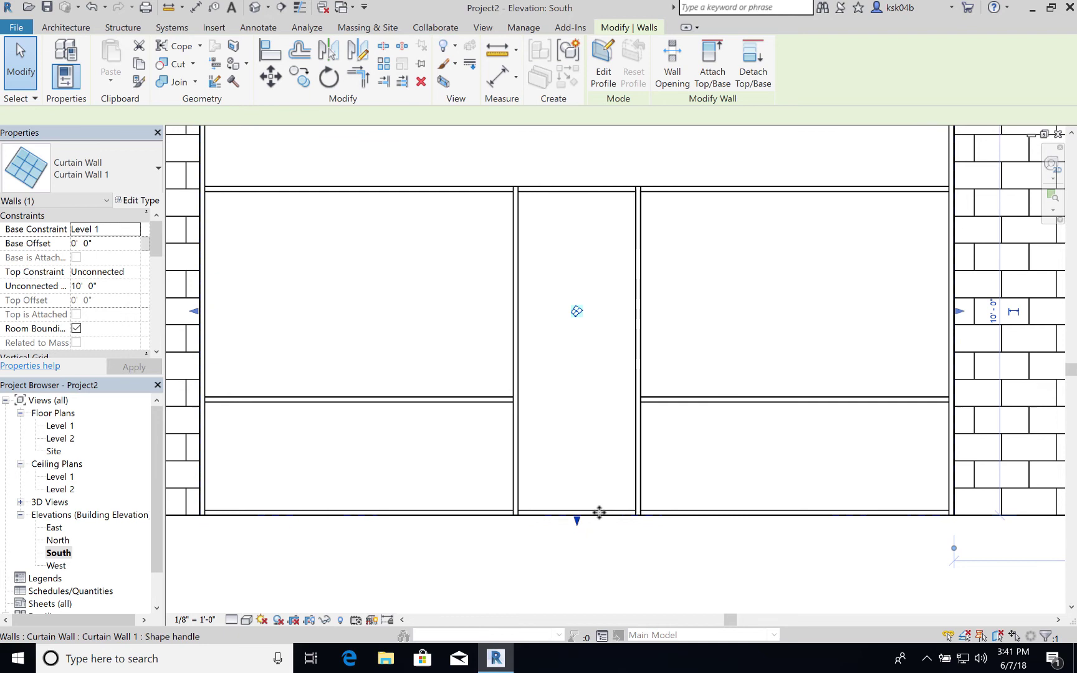
{"action": "key", "text": "Escape"}
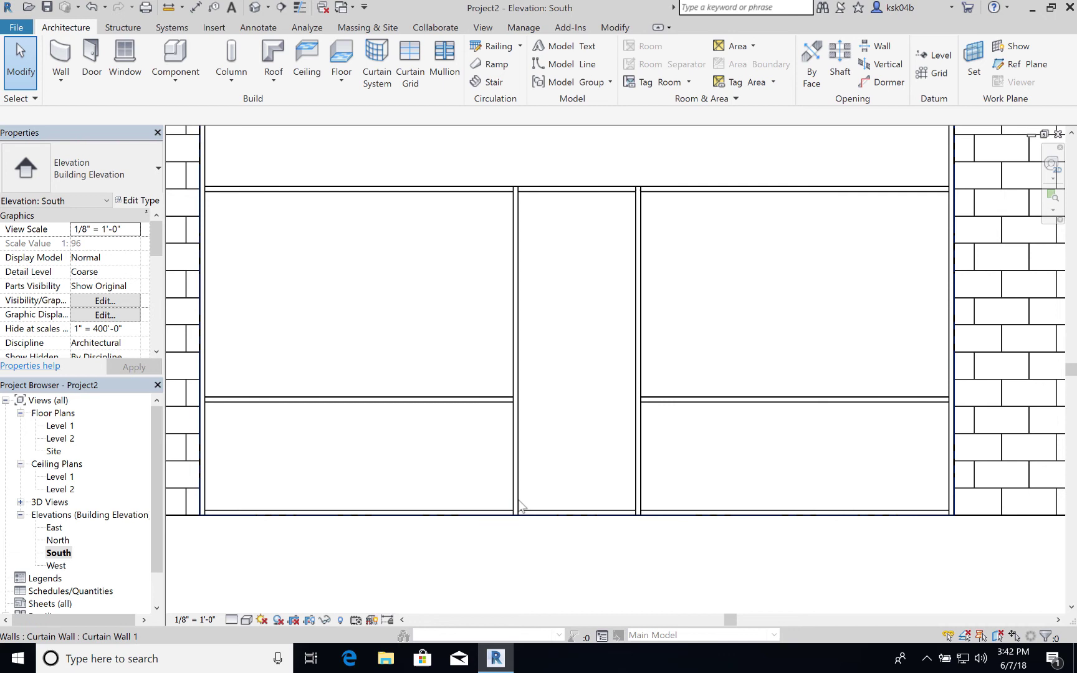
{"action": "key", "text": "Tab"}
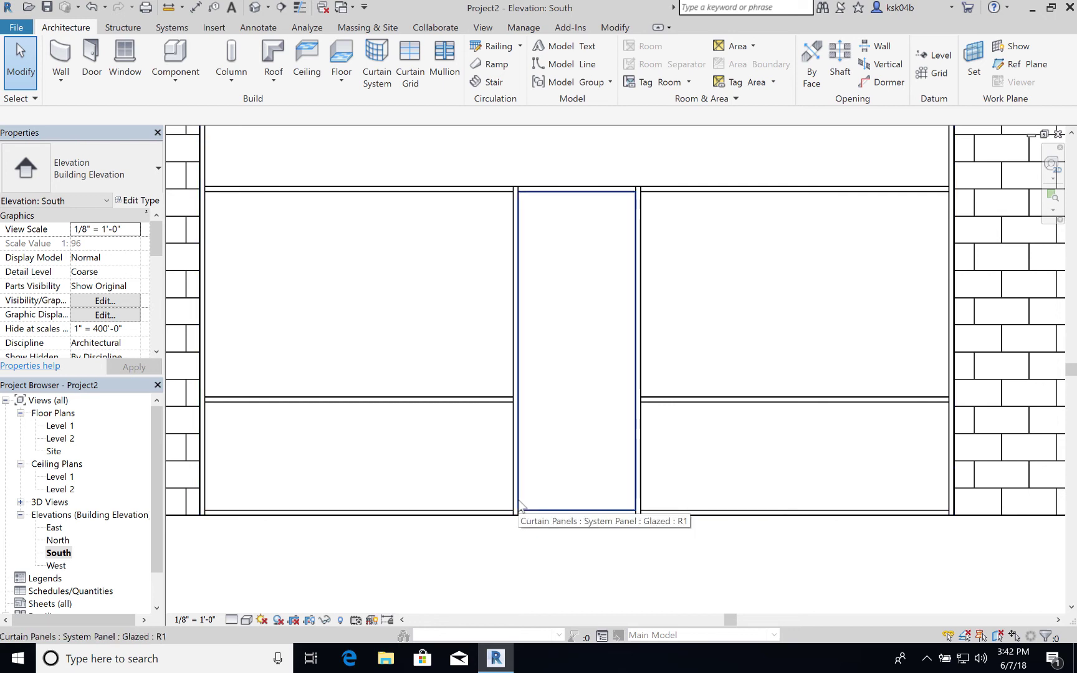
{"action": "key", "text": "Tab"}
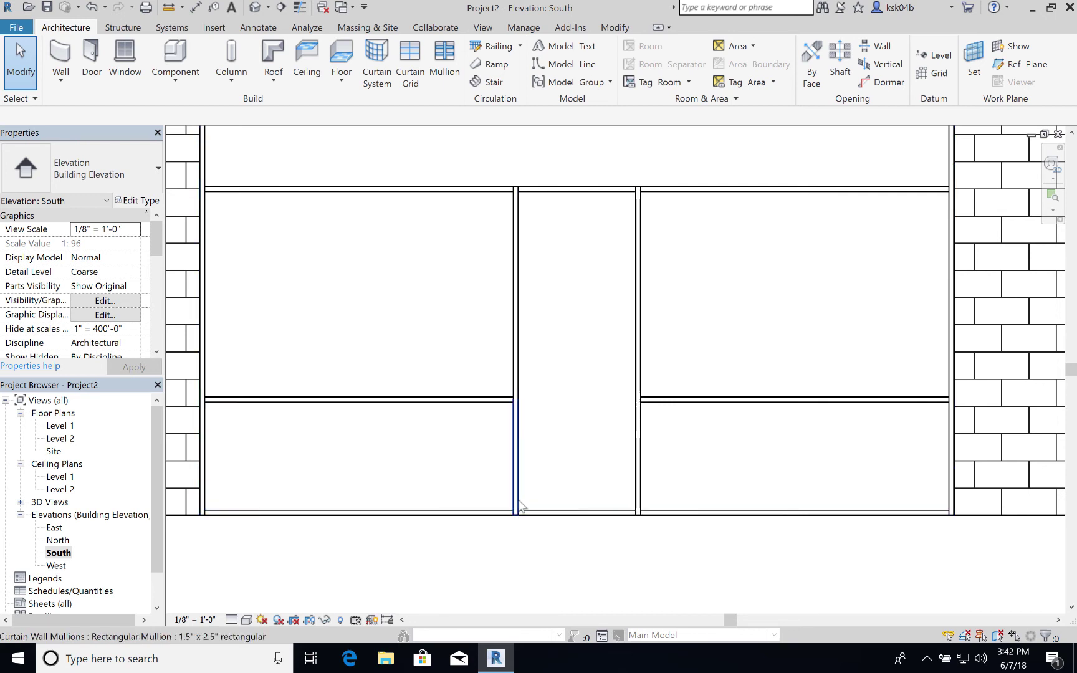
{"action": "key", "text": "Tab"}
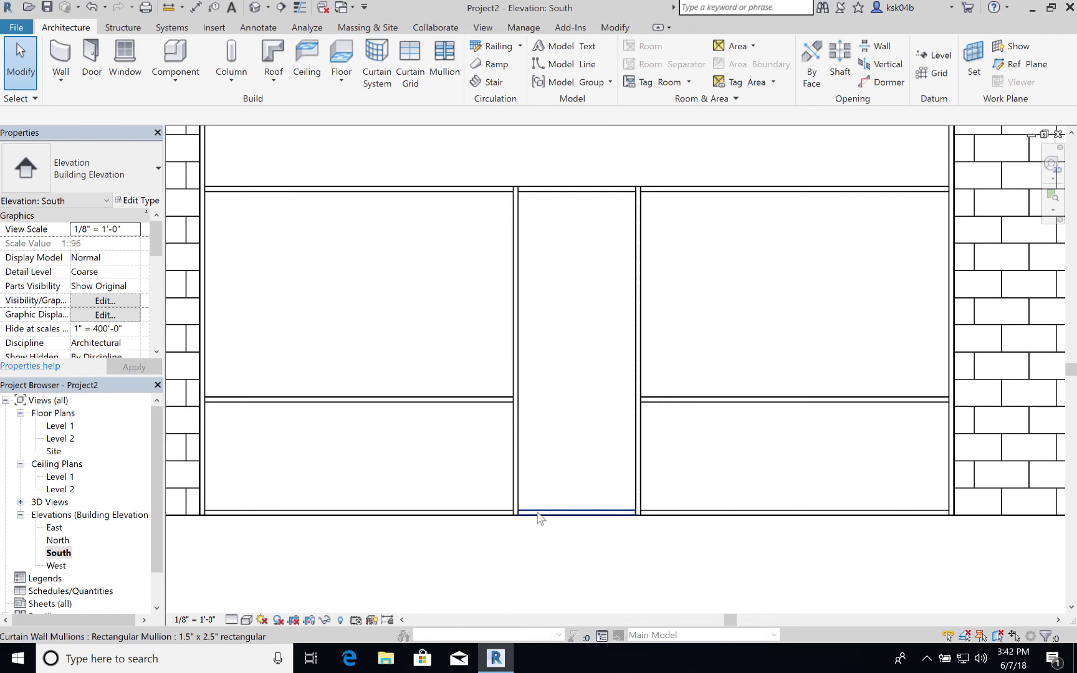
{"action": "left_click", "coordinate": [540, 515]}
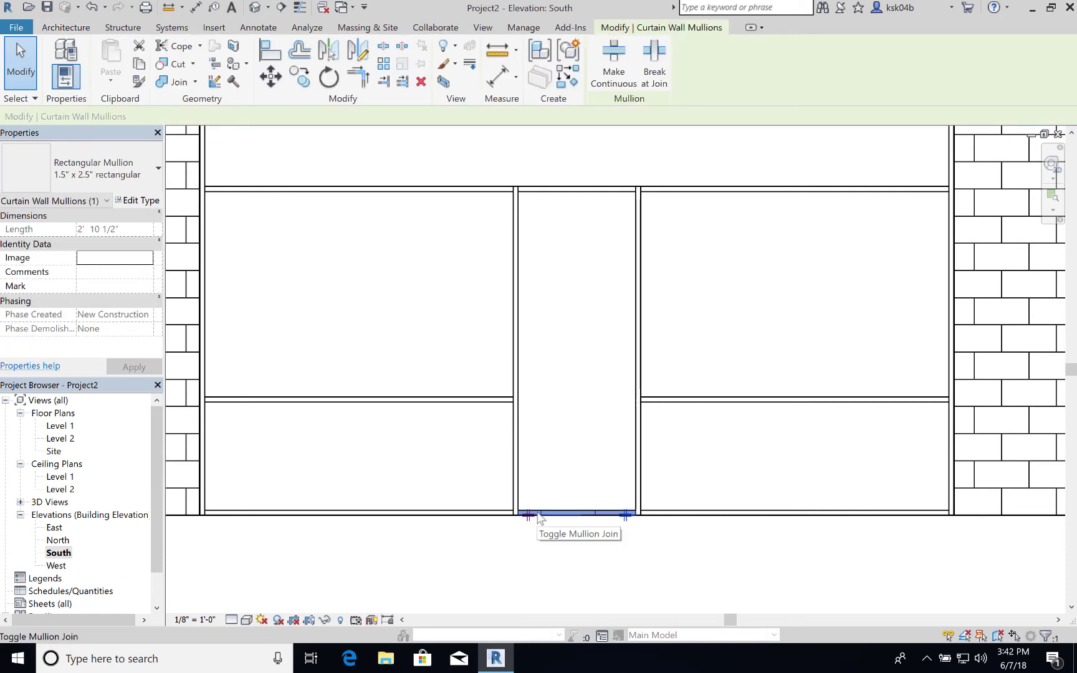
Step: Apply Make Continuous to the top mullions of the left and right bays
{"action": "key", "text": "Escape"}
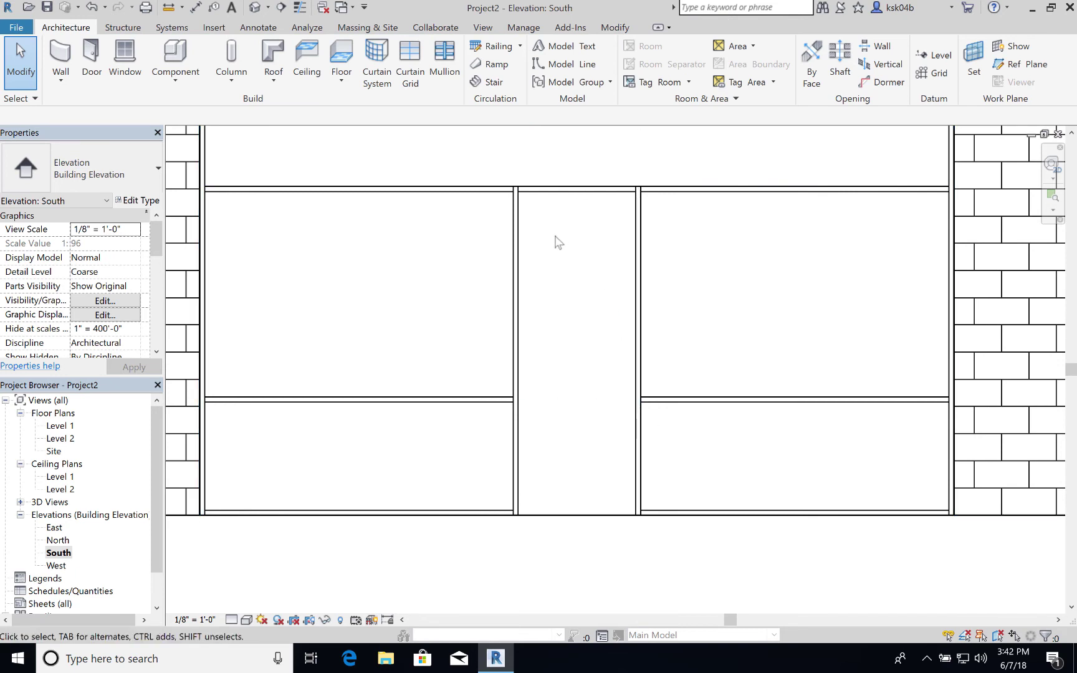
{"action": "left_click", "coordinate": [541, 194]}
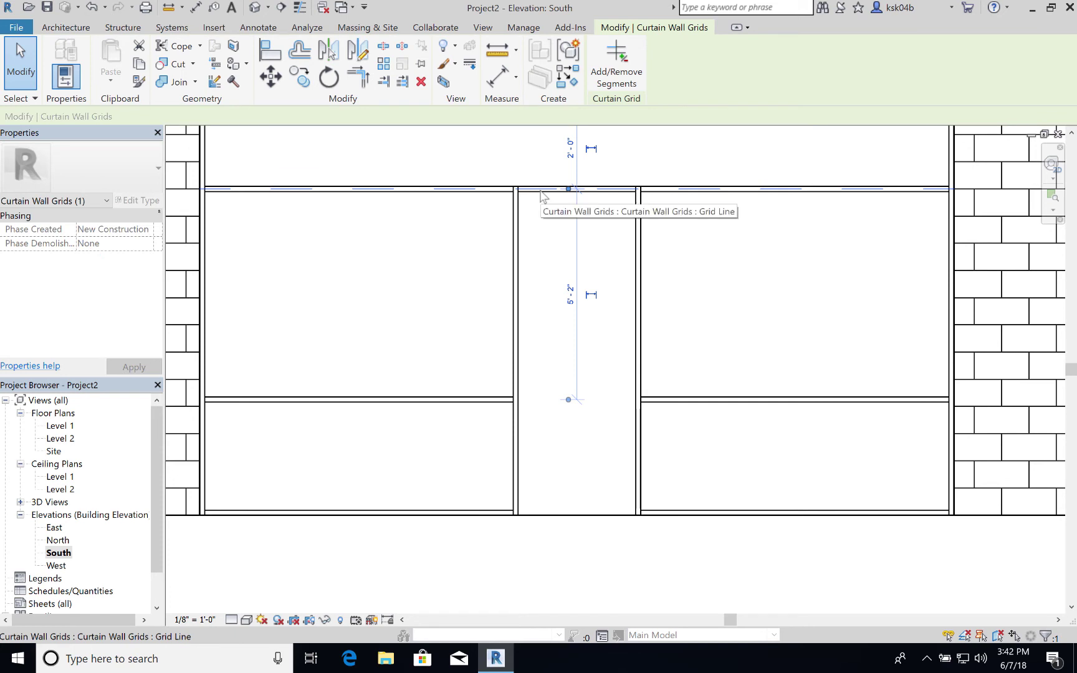
{"action": "key", "text": "Escape"}
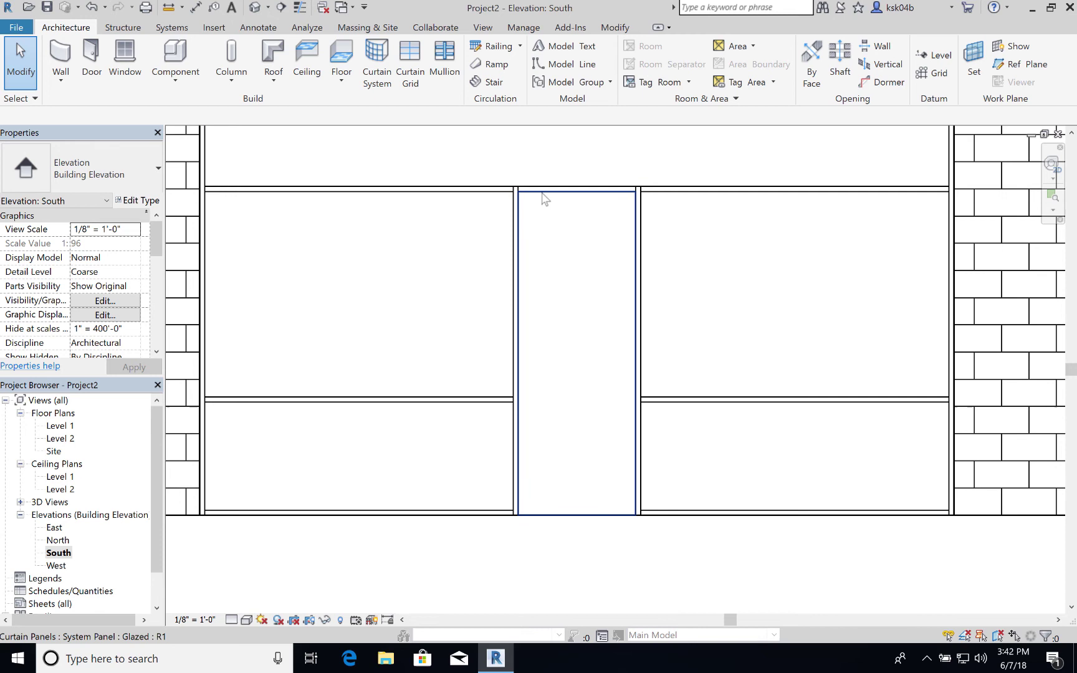
{"action": "left_click", "coordinate": [497, 190]}
{"action": "left_click", "coordinate": [603, 63]}
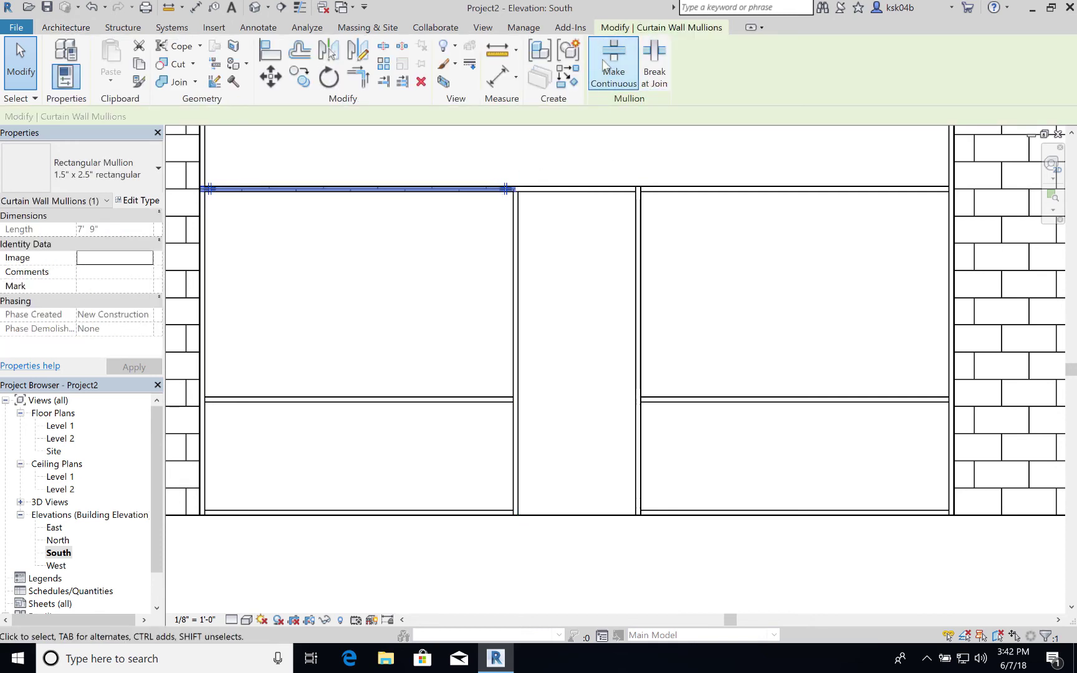
{"action": "left_click", "coordinate": [673, 190]}
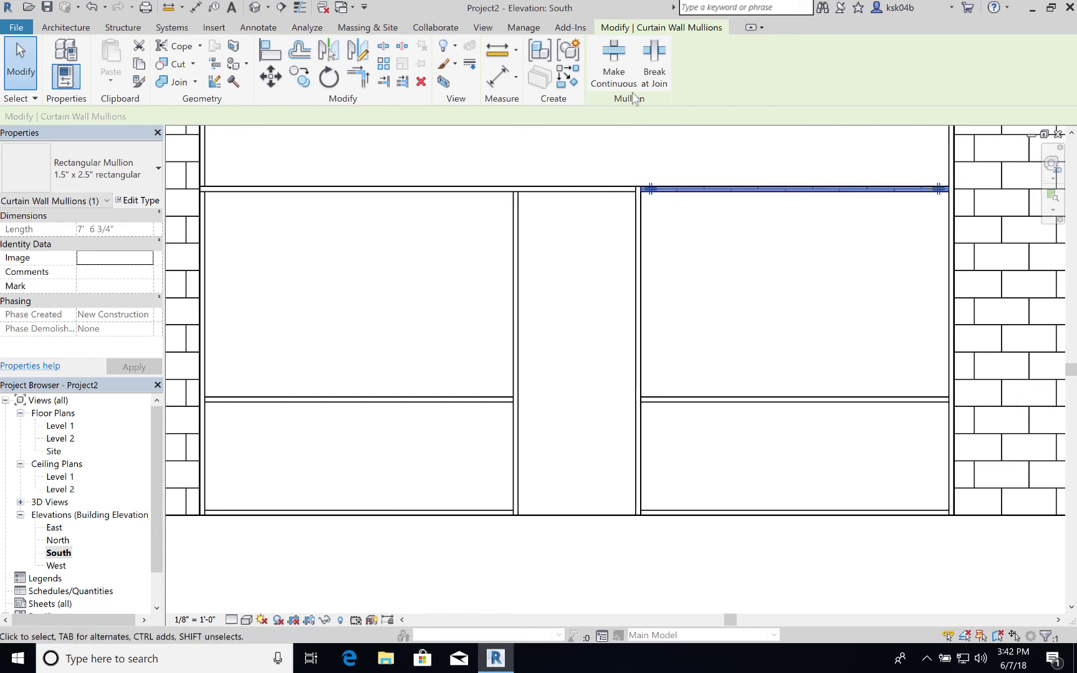
{"action": "left_click", "coordinate": [615, 75]}
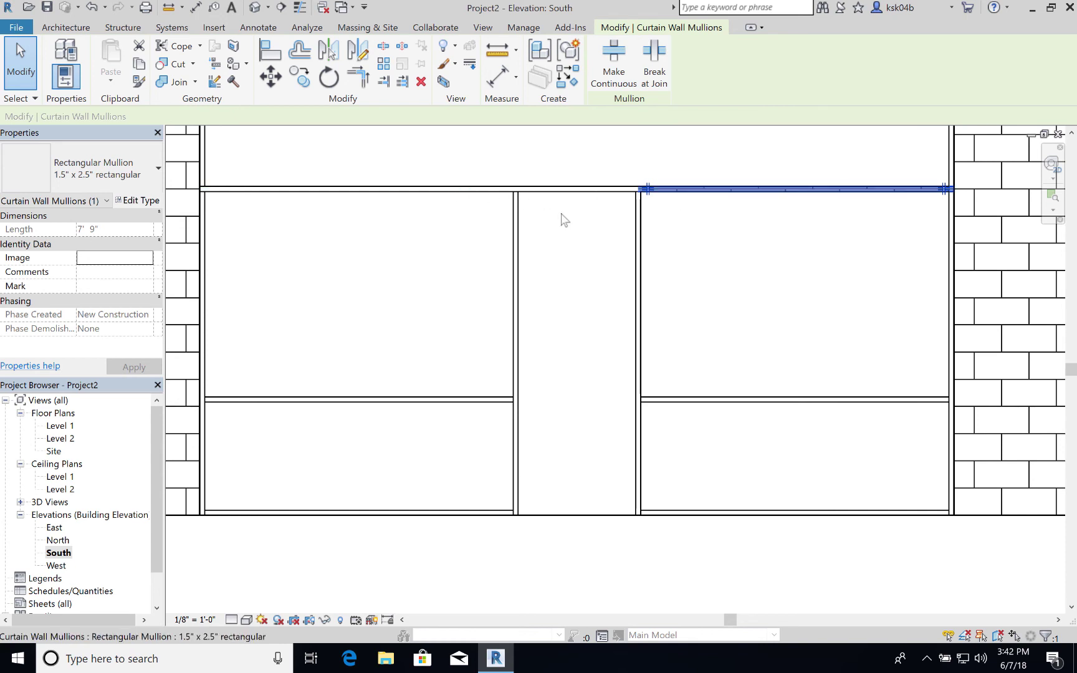
{"action": "key", "text": "Escape"}
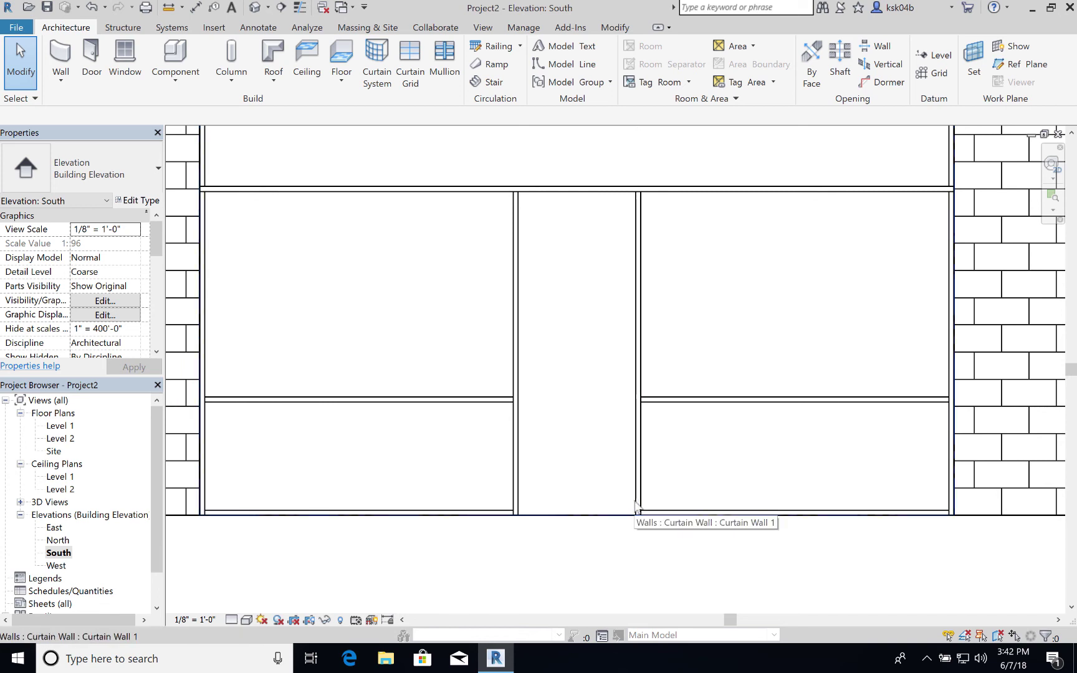
Step: Select the middle glazed curtain panel and open its Glazed System Panel type properties
{"action": "key", "text": "Tab"}
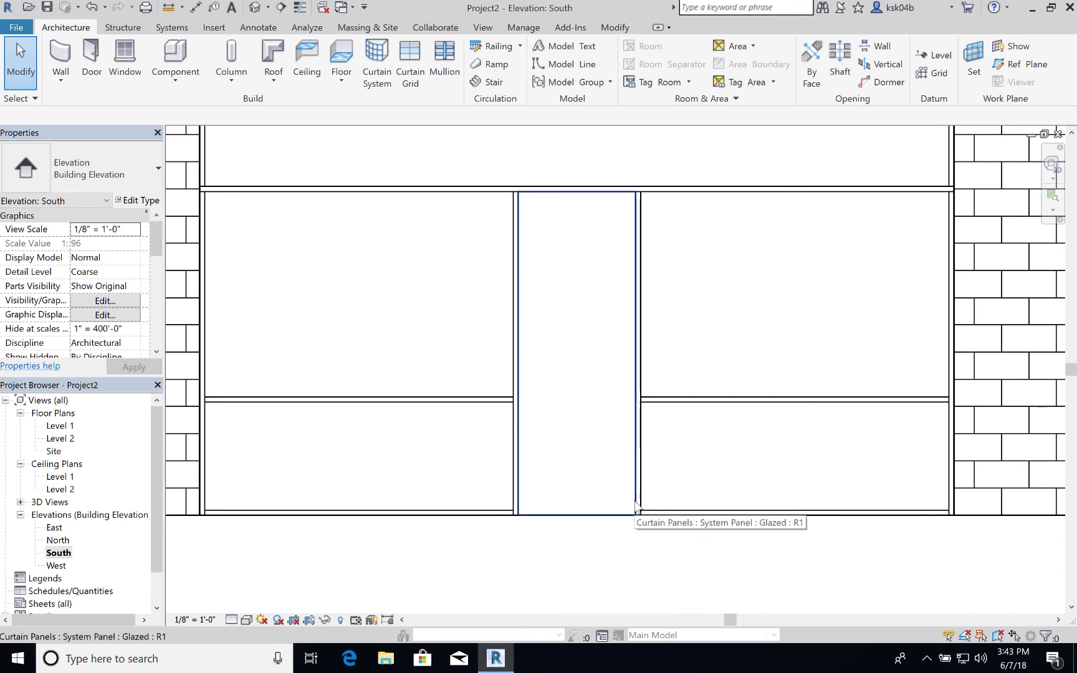
{"action": "left_click", "coordinate": [635, 502]}
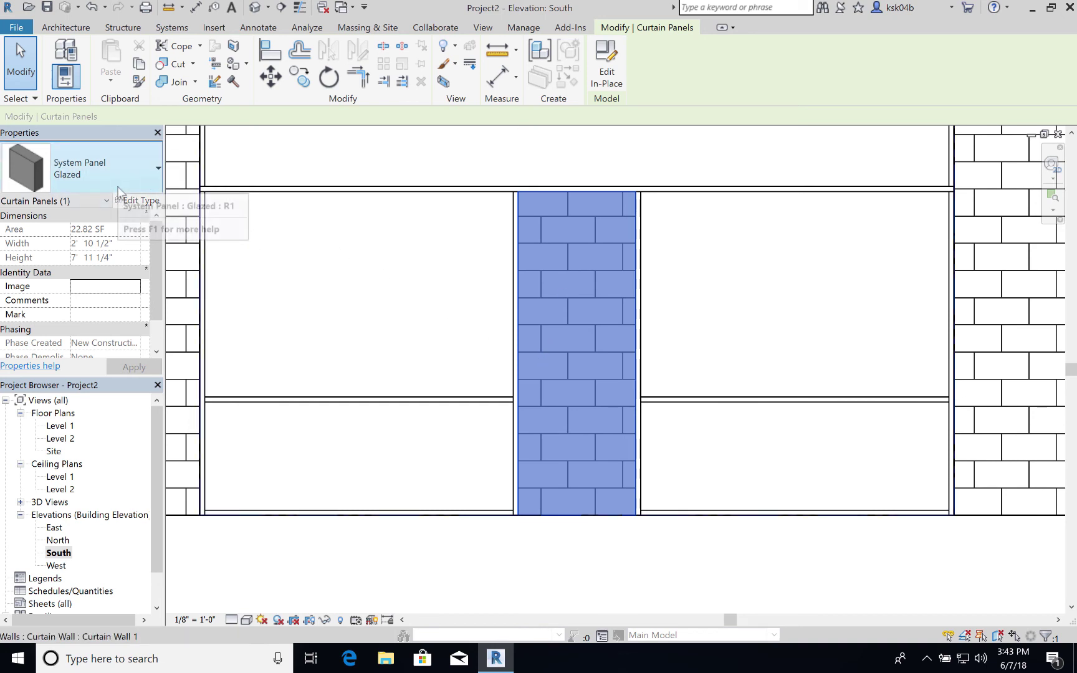
{"action": "left_click", "coordinate": [156, 181]}
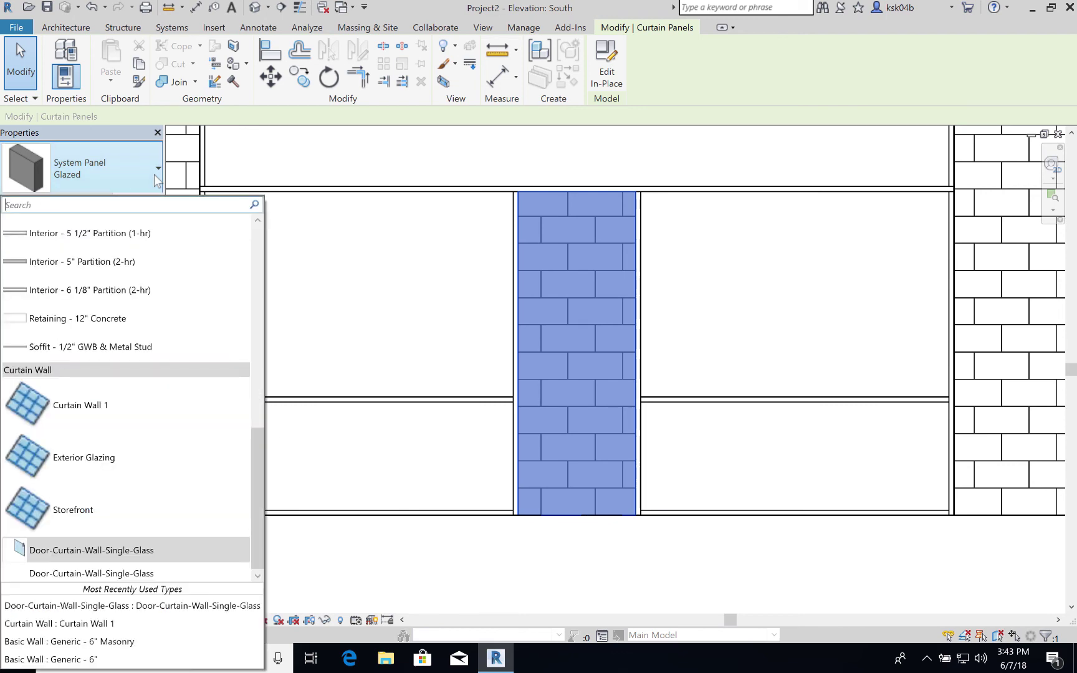
{"action": "left_click", "coordinate": [157, 183]}
{"action": "left_click", "coordinate": [138, 198]}
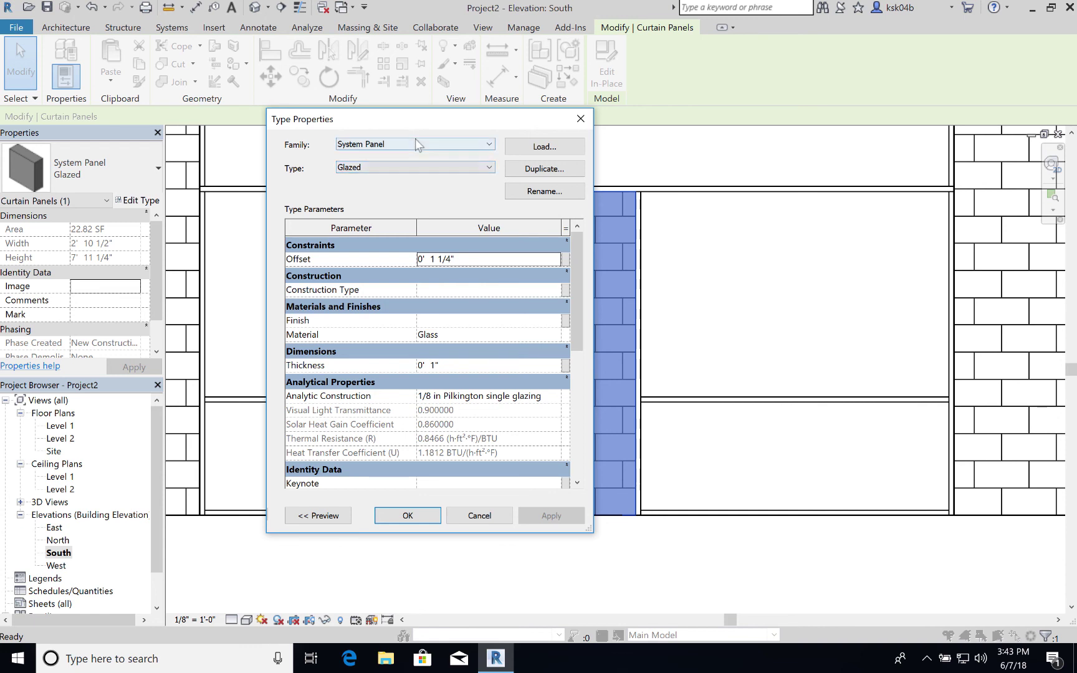
{"action": "left_click", "coordinate": [415, 142]}
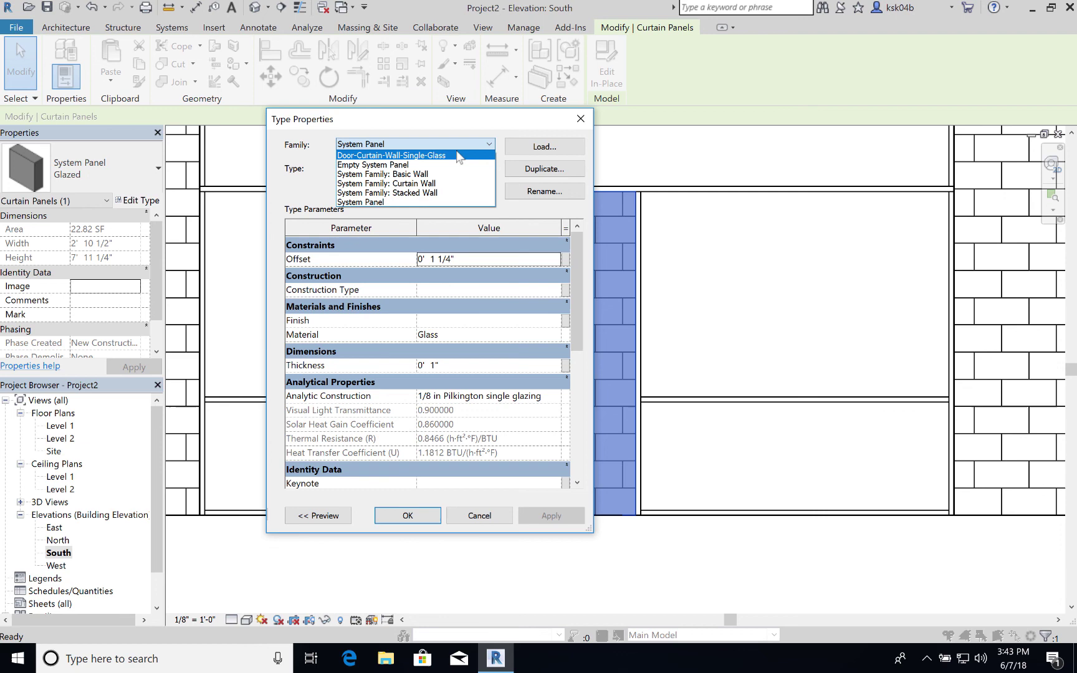
{"action": "left_click", "coordinate": [523, 145]}
{"action": "left_click", "coordinate": [522, 146]}
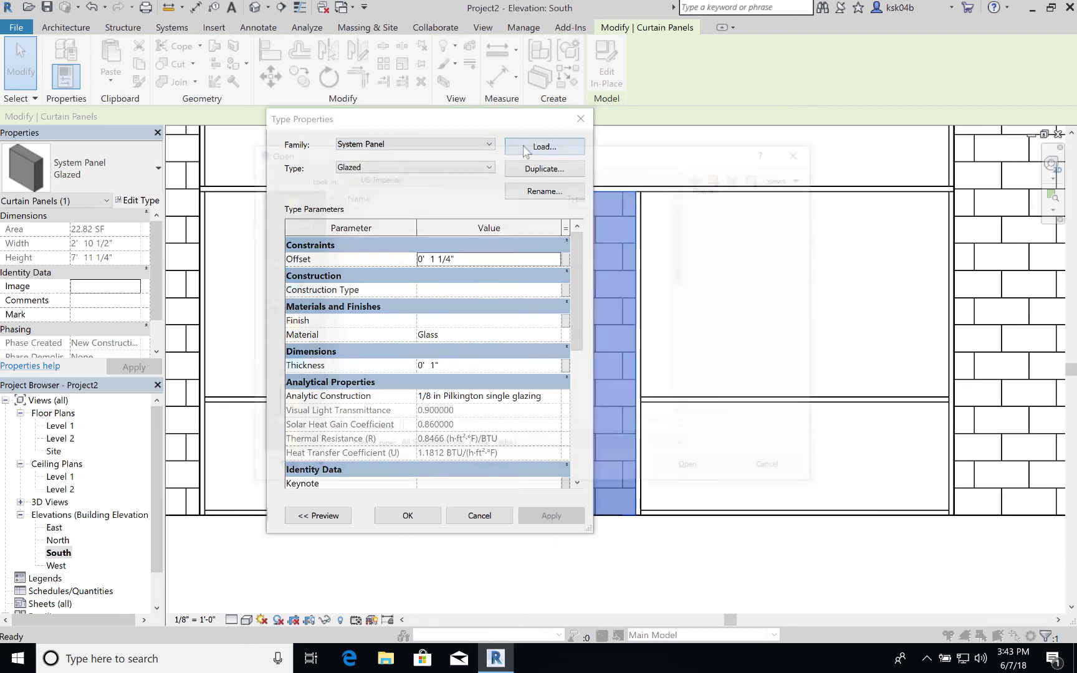
{"action": "scroll", "coordinate": [412, 290], "scroll_direction": "down", "scroll_amount": 10}
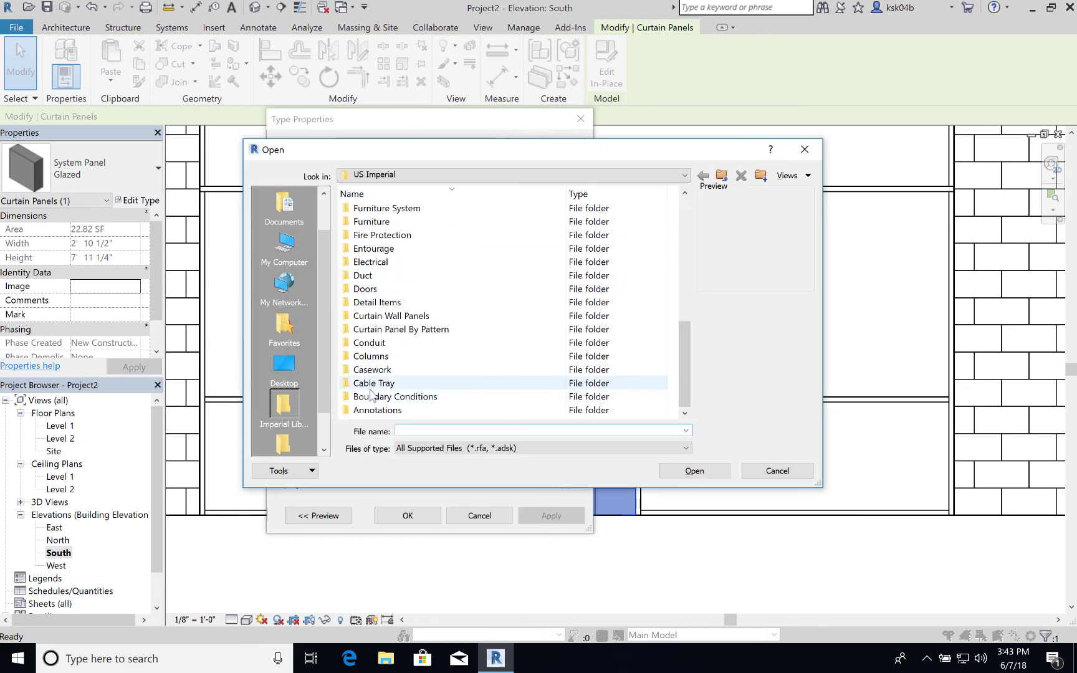
{"action": "left_click", "coordinate": [375, 290]}
{"action": "double_click", "coordinate": [374, 290]}
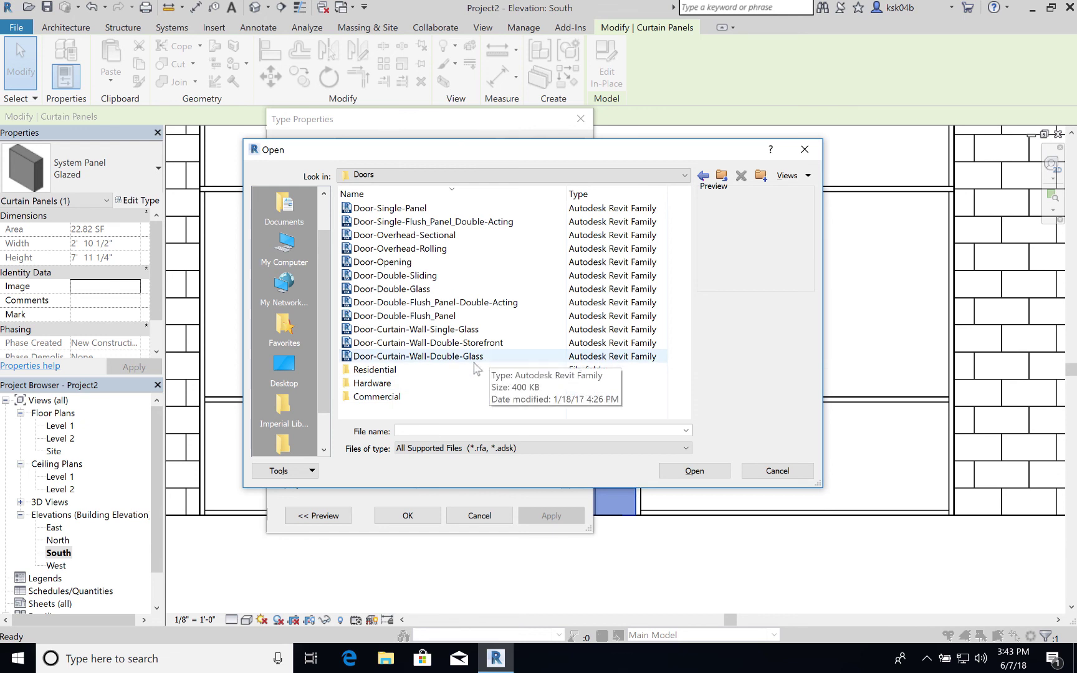
{"action": "left_click", "coordinate": [479, 331]}
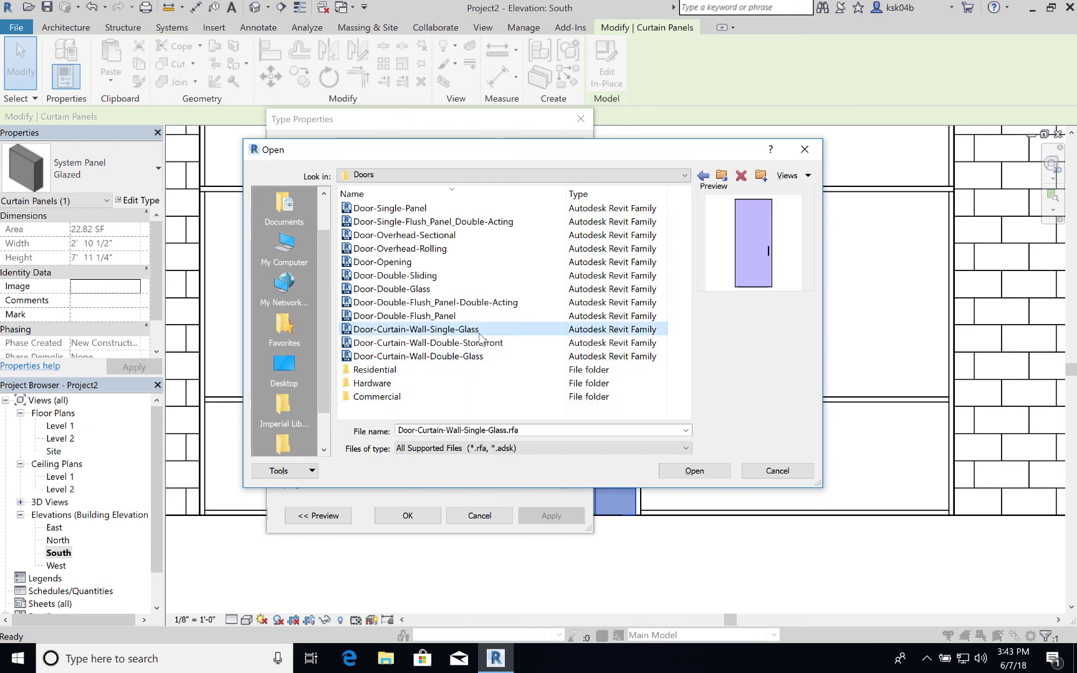
{"action": "left_click", "coordinate": [771, 474]}
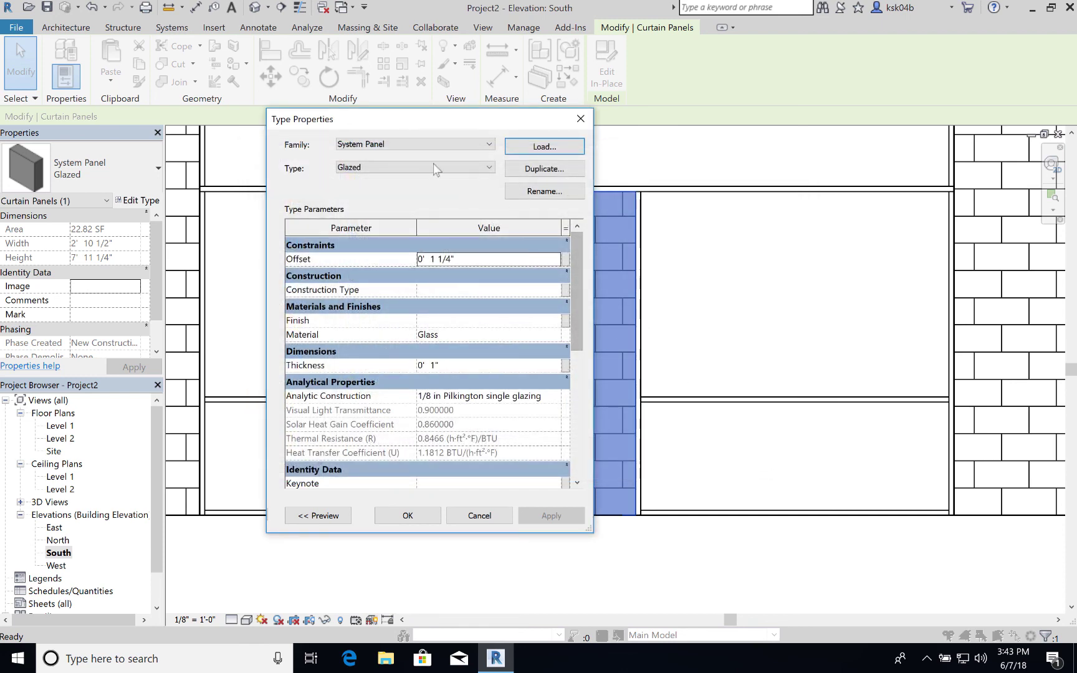
Step: Set the panel's family to Door-Curtain-Wall-Single-Glass and confirm, then deselect the new door
{"action": "left_click", "coordinate": [414, 145]}
{"action": "left_click", "coordinate": [416, 155]}
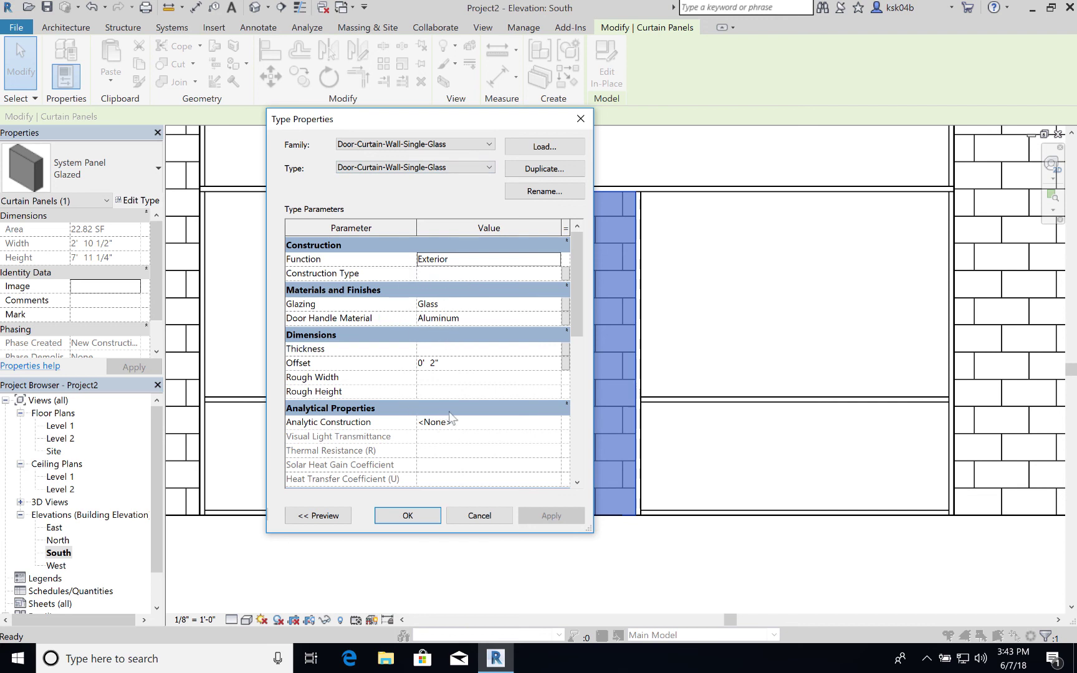
{"action": "left_click", "coordinate": [414, 515]}
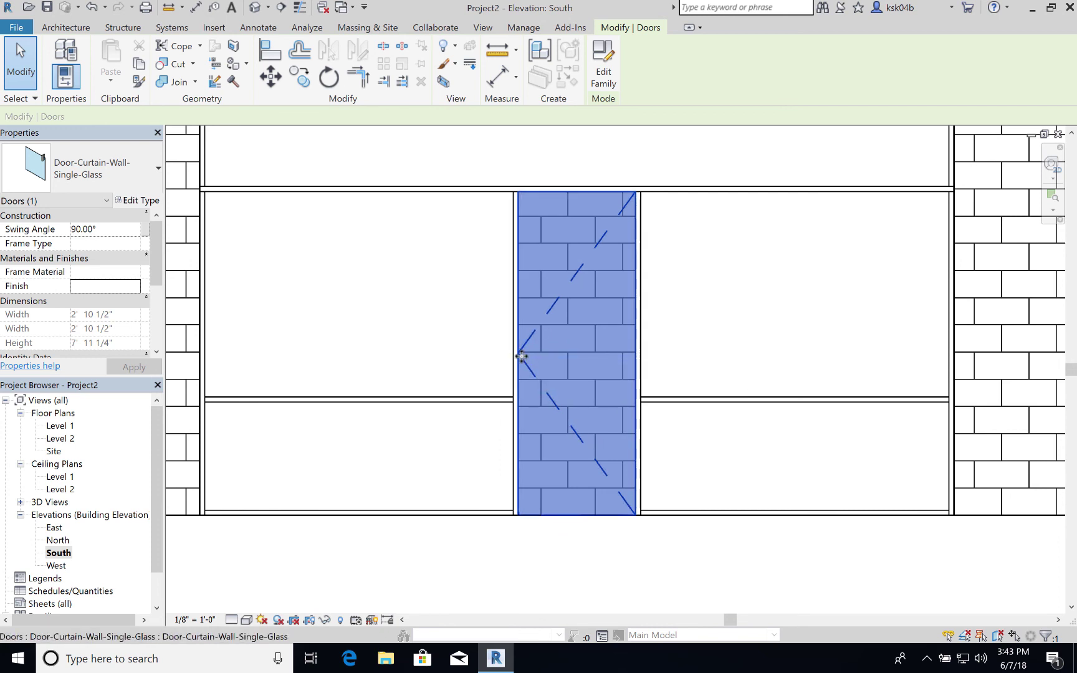
{"action": "left_click", "coordinate": [532, 583]}
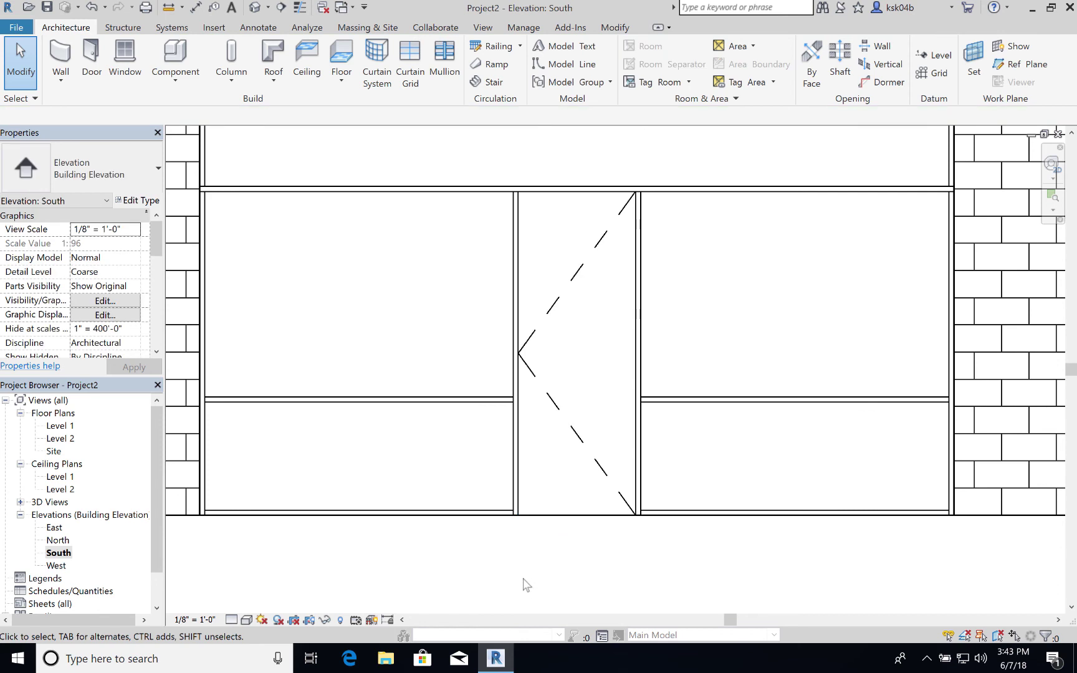
Step: Switch to the Level 1 floor plan and frame the door's swing arc in the storefront
{"action": "scroll", "coordinate": [633, 525], "scroll_direction": "down", "scroll_amount": 3}
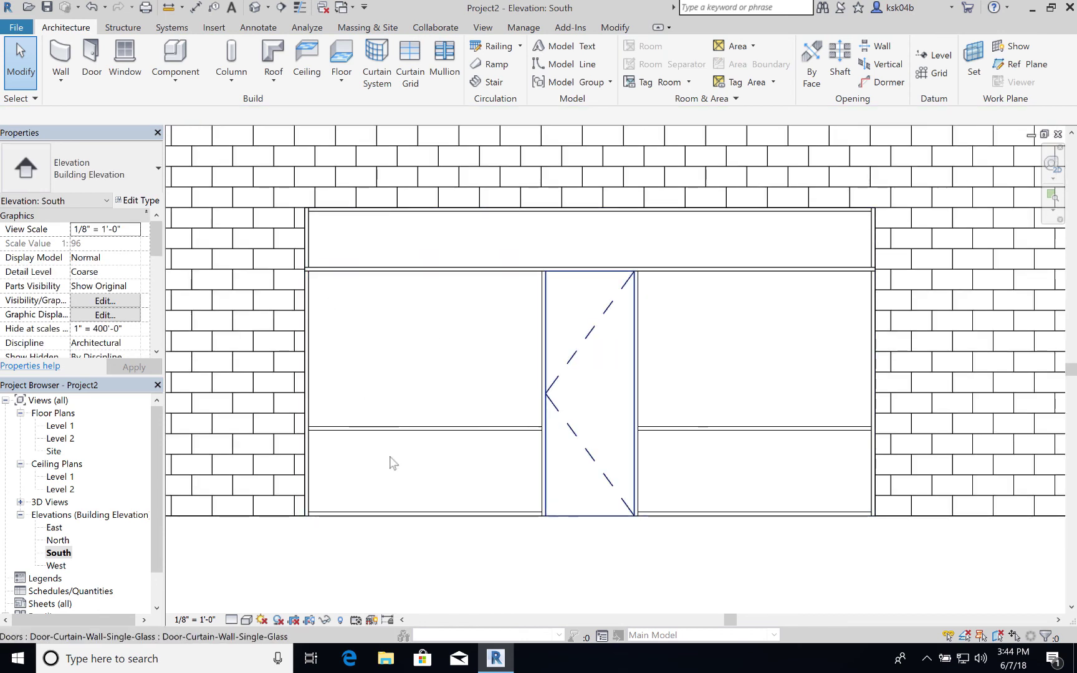
{"action": "double_click", "coordinate": [74, 428]}
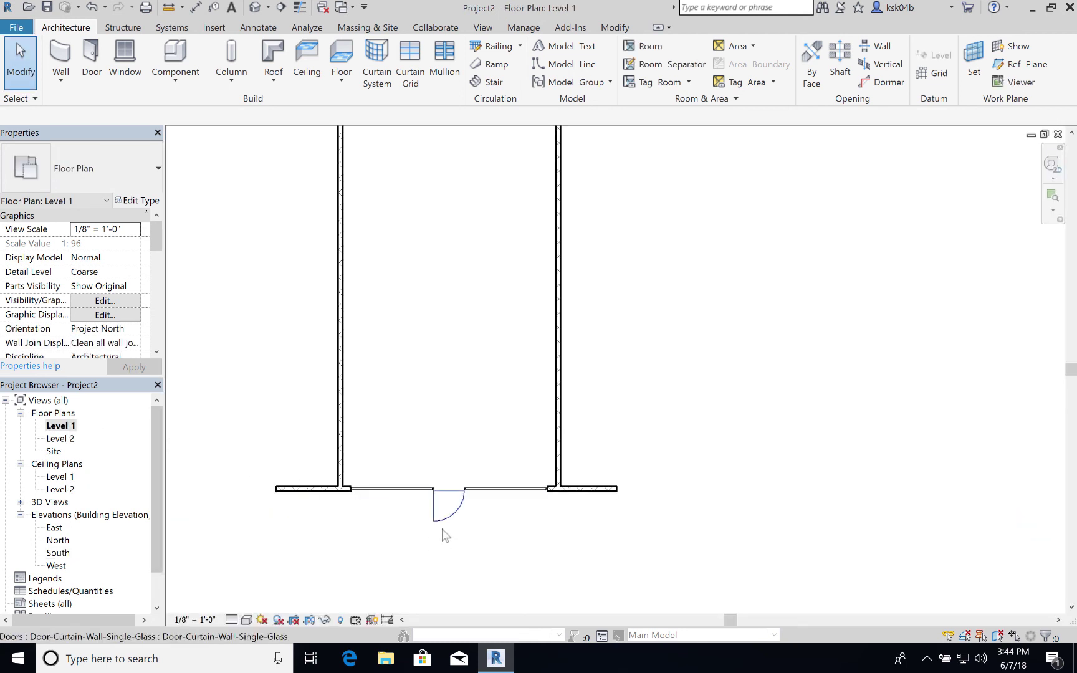
{"action": "scroll", "coordinate": [442, 531], "scroll_direction": "up", "scroll_amount": 3}
{"action": "middle_click_drag", "start_coordinate": [443, 531], "coordinate": [514, 539]}
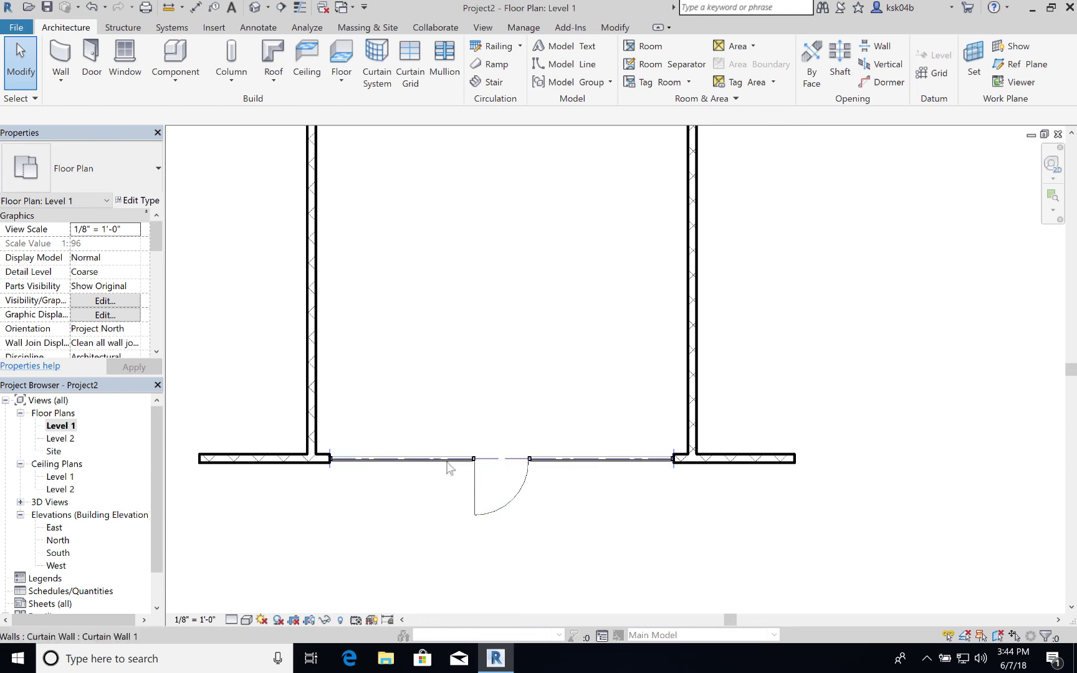
{"action": "scroll", "coordinate": [421, 477], "scroll_direction": "down", "scroll_amount": 4}
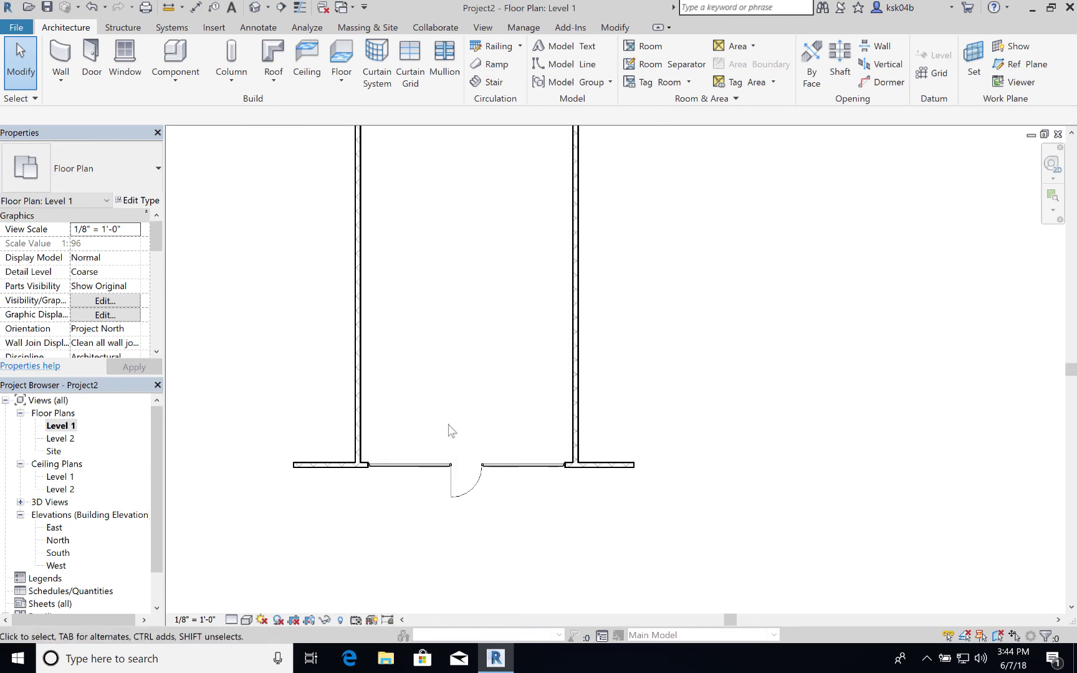
{"action": "middle_click_drag", "start_coordinate": [449, 428], "coordinate": [494, 367]}
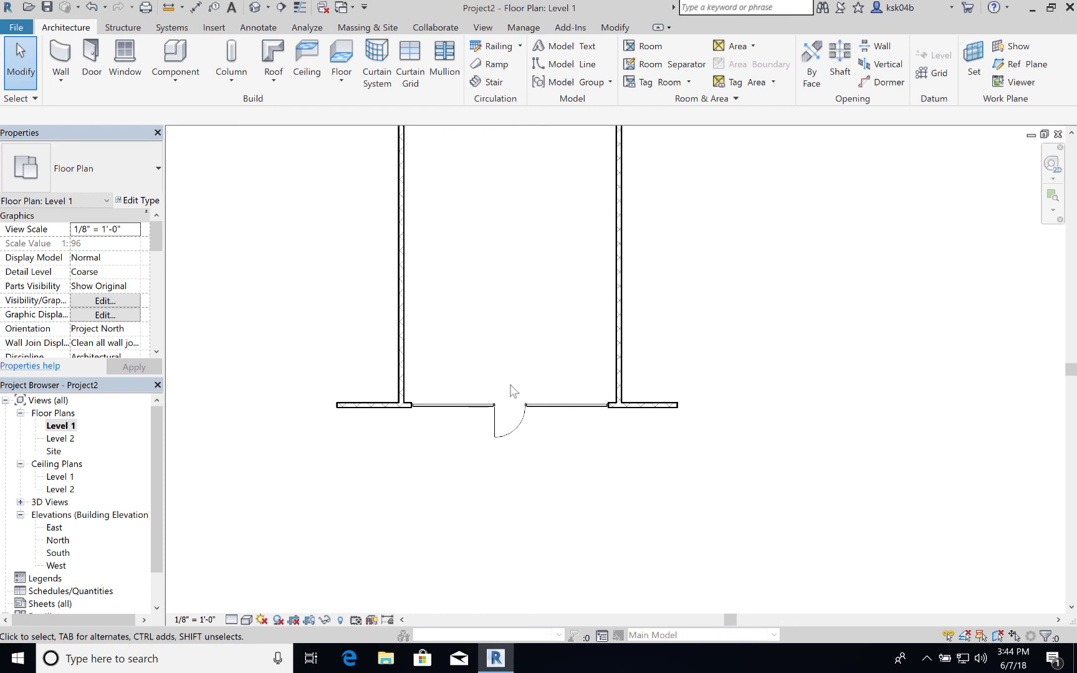